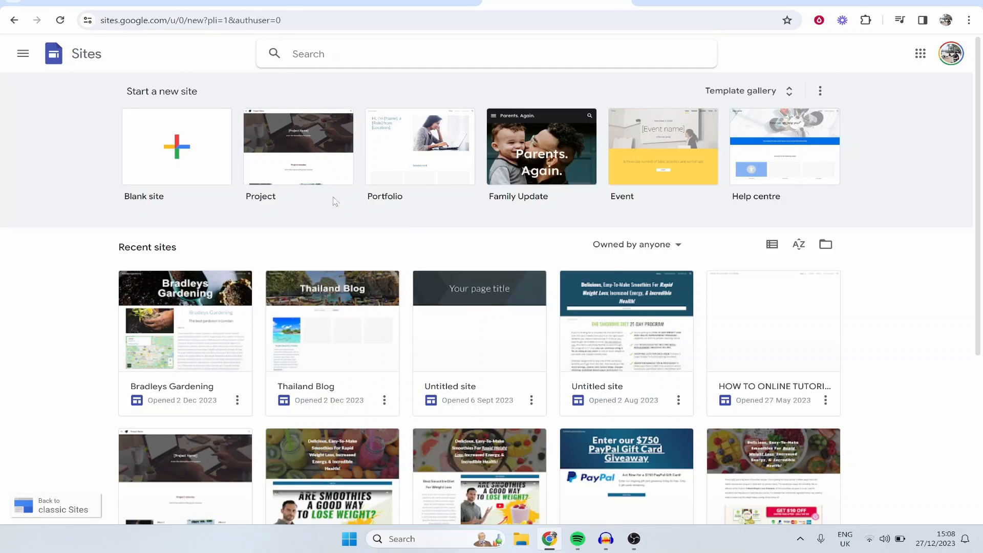
Step: Browse the full template gallery and create a new site from the Portfolio template
click(777, 93)
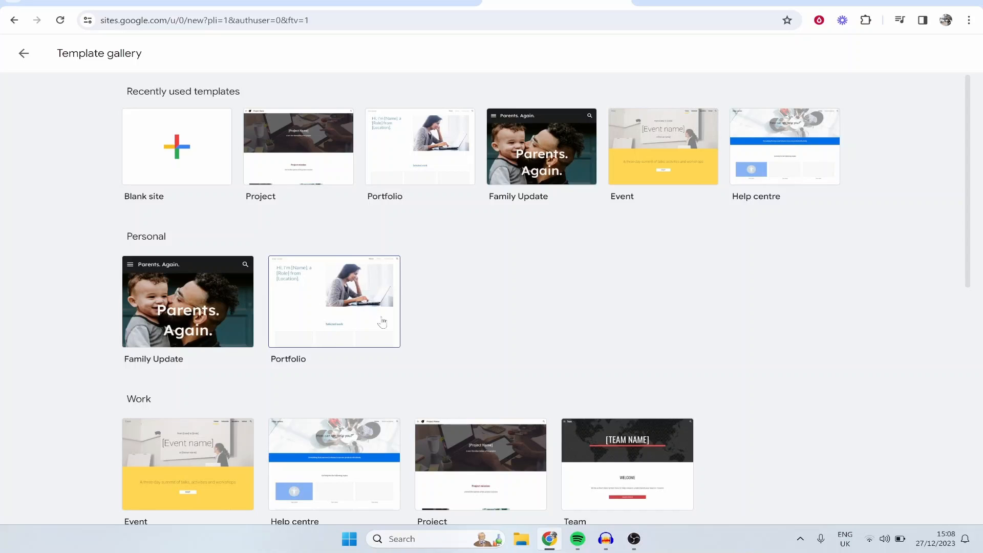
scroll(327, 303, down, 5)
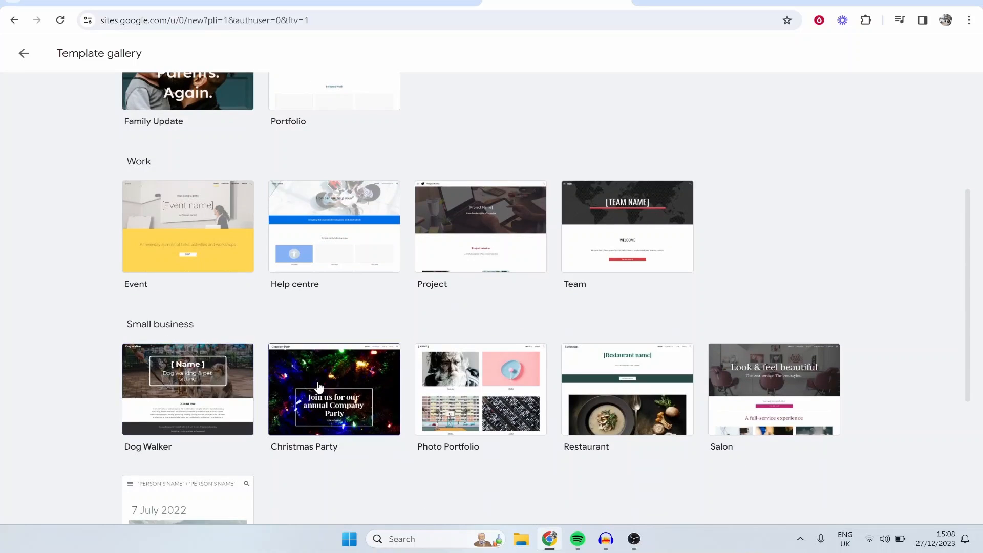
scroll(336, 405, down, 1)
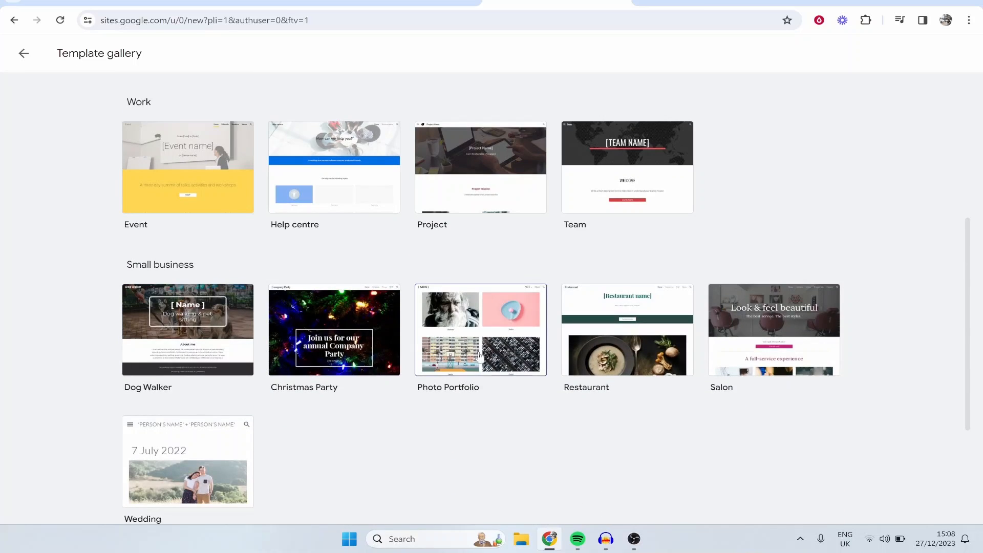
scroll(272, 408, down, 4)
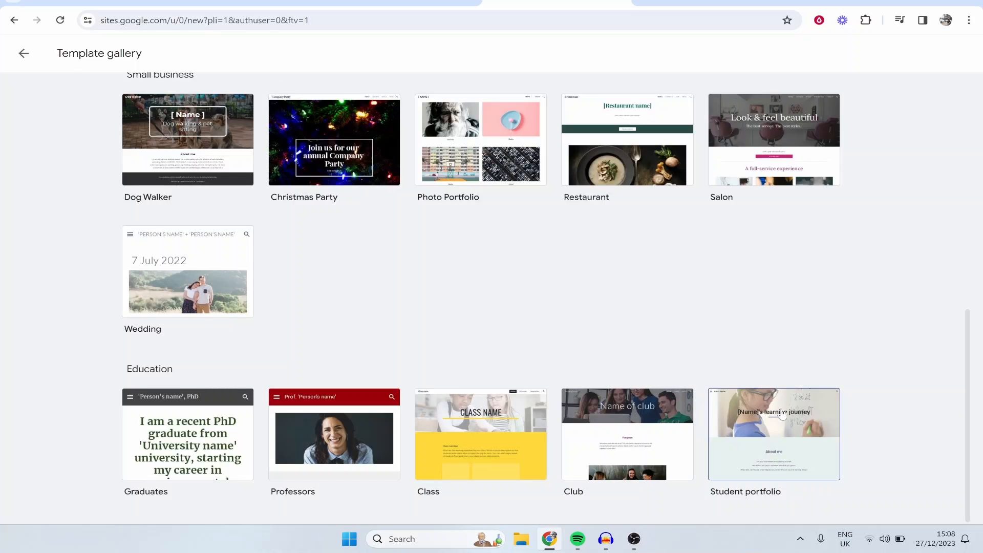
scroll(481, 338, up, 9)
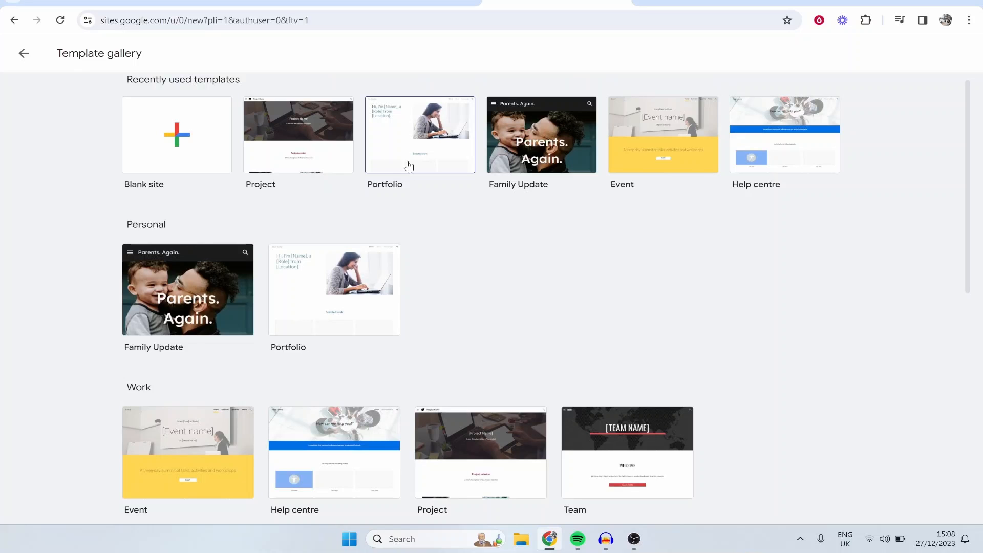
scroll(410, 164, up, 1)
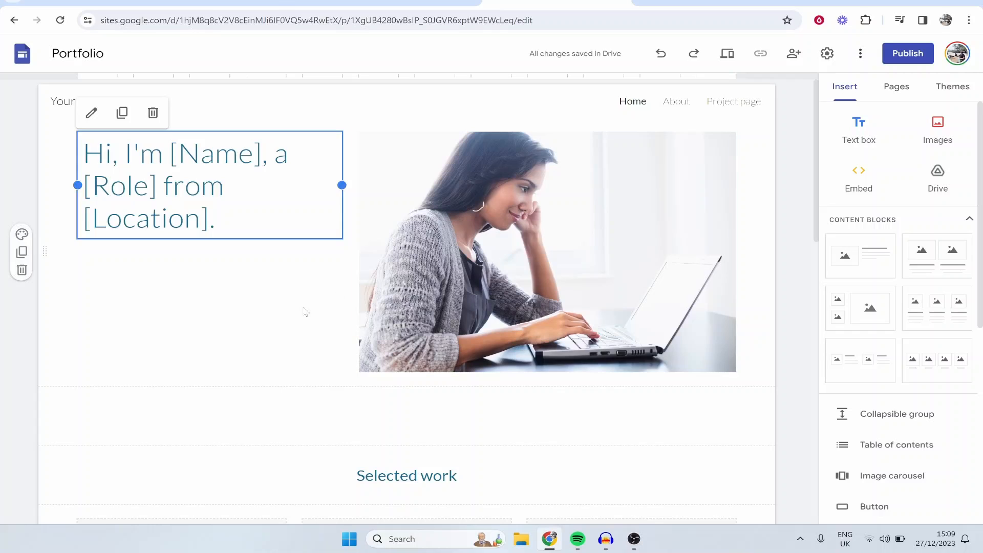
Step: Look through the template's Home, About and Project page layouts, and return to the Home page
click(210, 298)
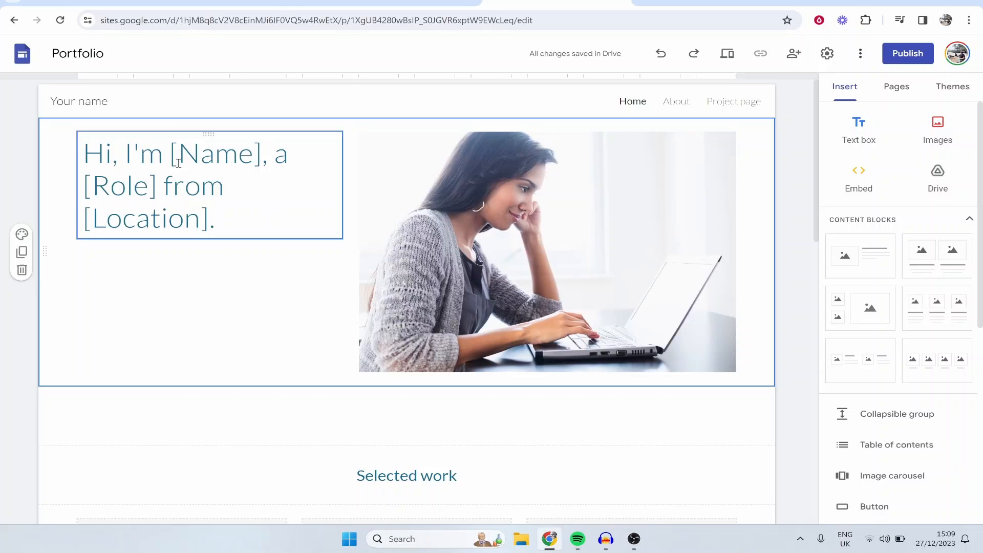
scroll(540, 249, down, 7)
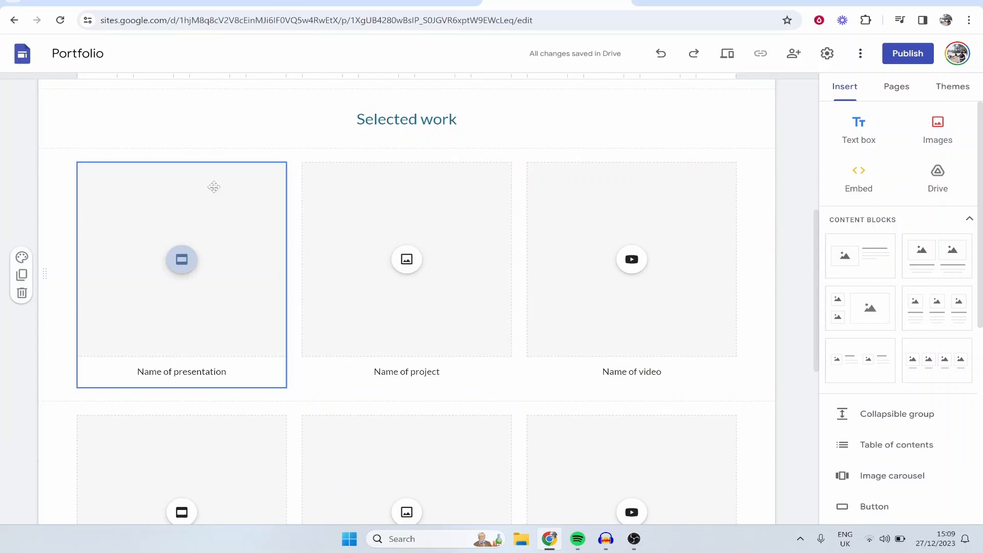
scroll(245, 220, down, 6)
scroll(235, 263, down, 2)
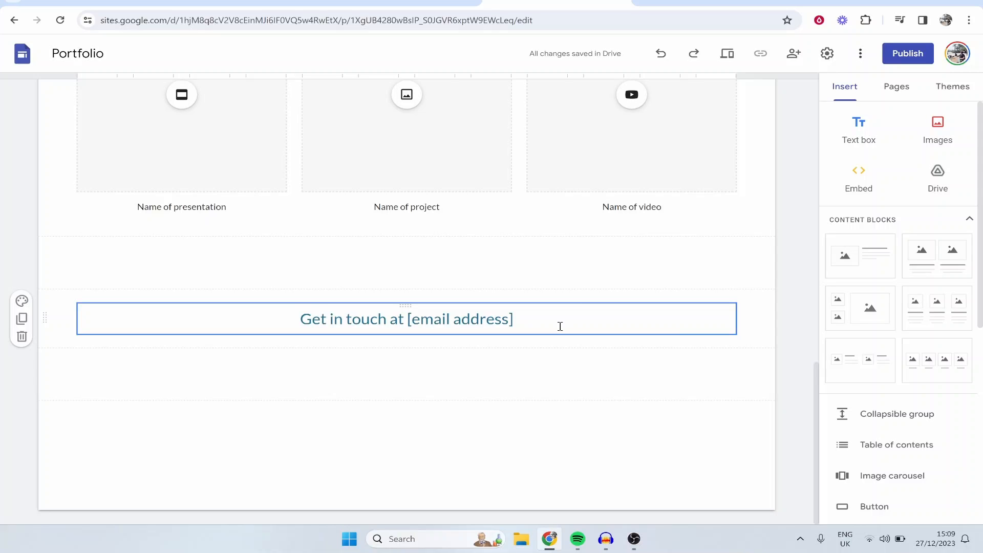
scroll(509, 359, up, 15)
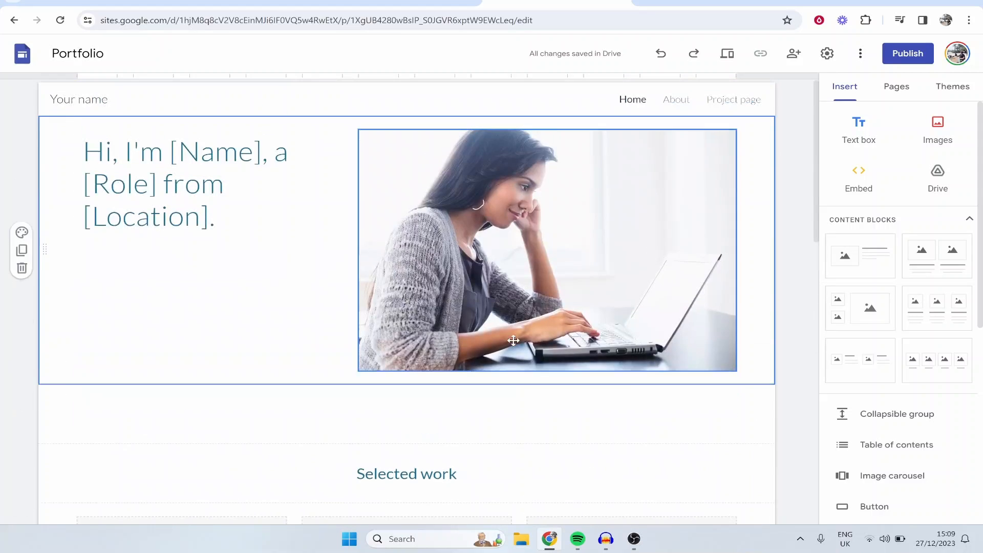
click(688, 101)
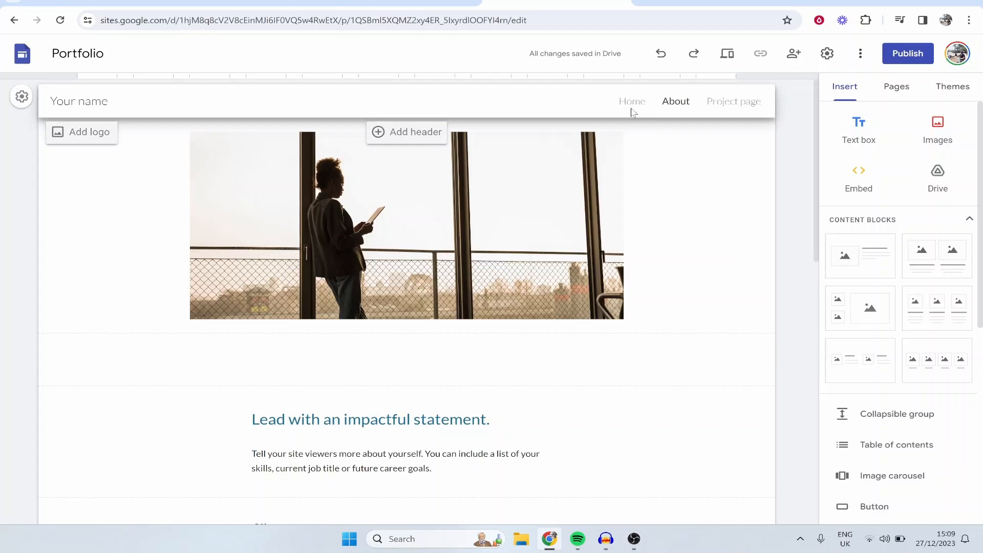
click(736, 105)
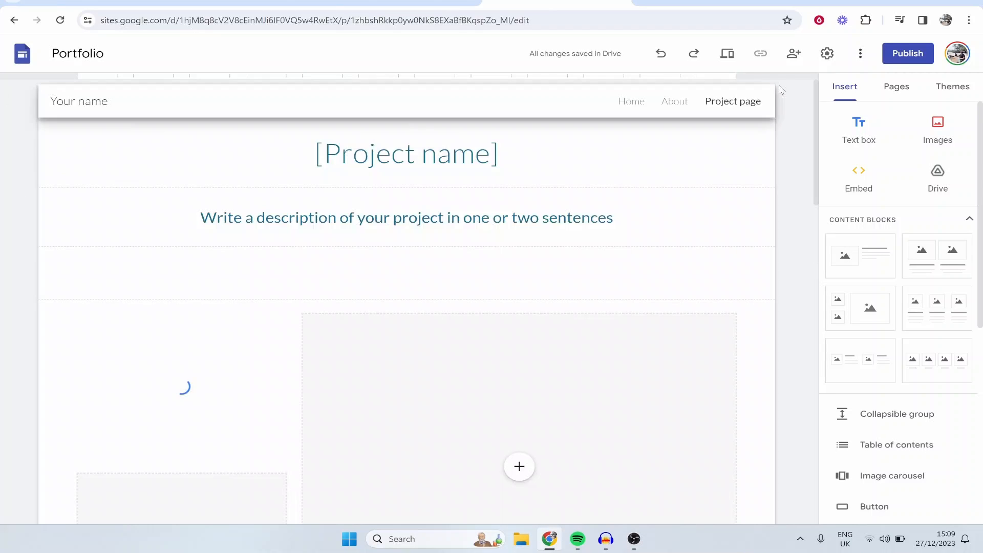
scroll(566, 198, down, 4)
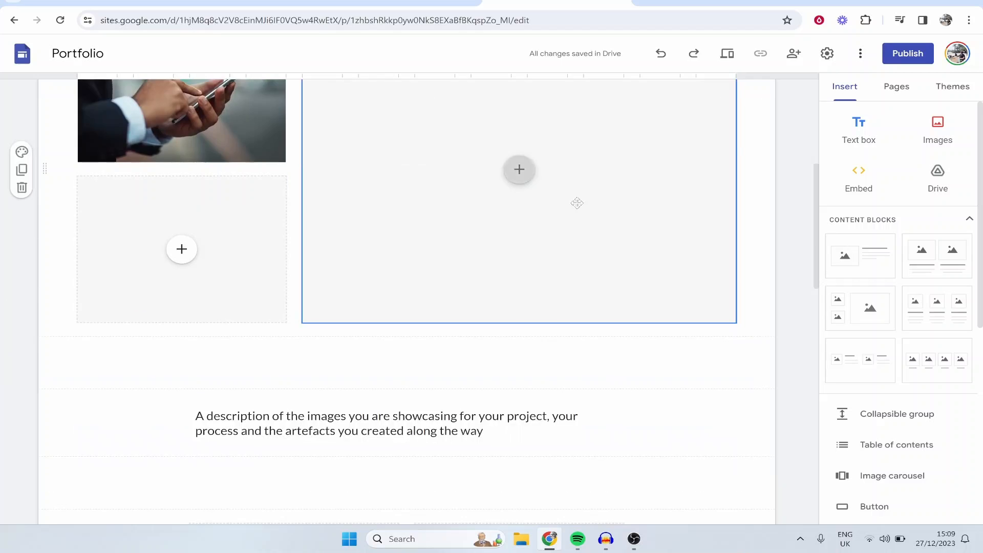
scroll(577, 202, up, 4)
click(632, 101)
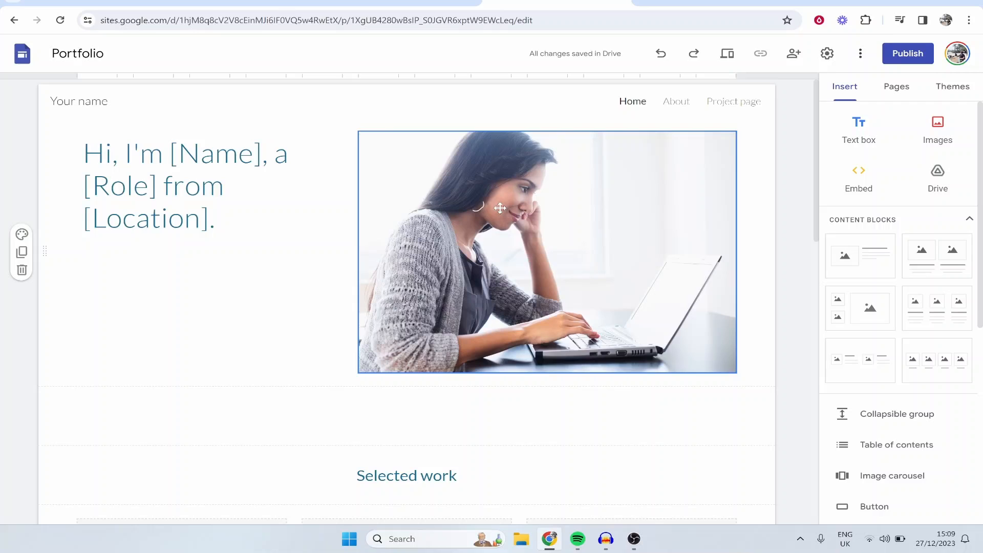
Step: Replace the "Your name" site title in the page header with the owner's full name
click(244, 198)
click(152, 293)
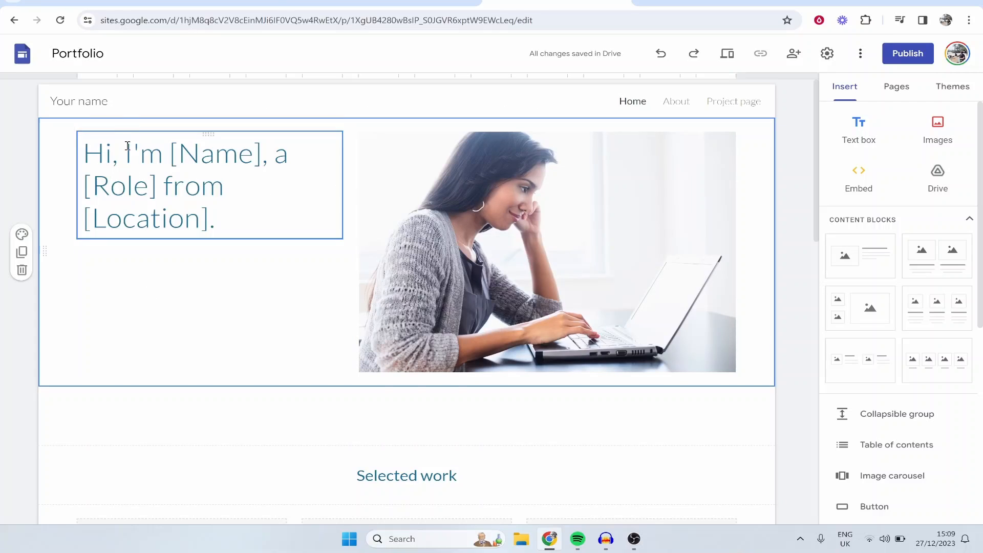
click(89, 106)
drag(114, 100, 13, 70)
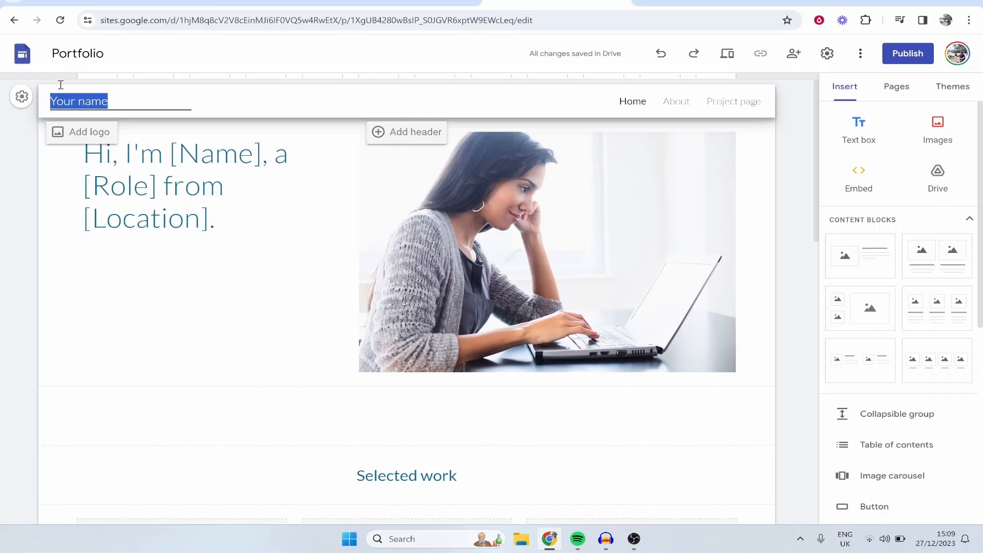
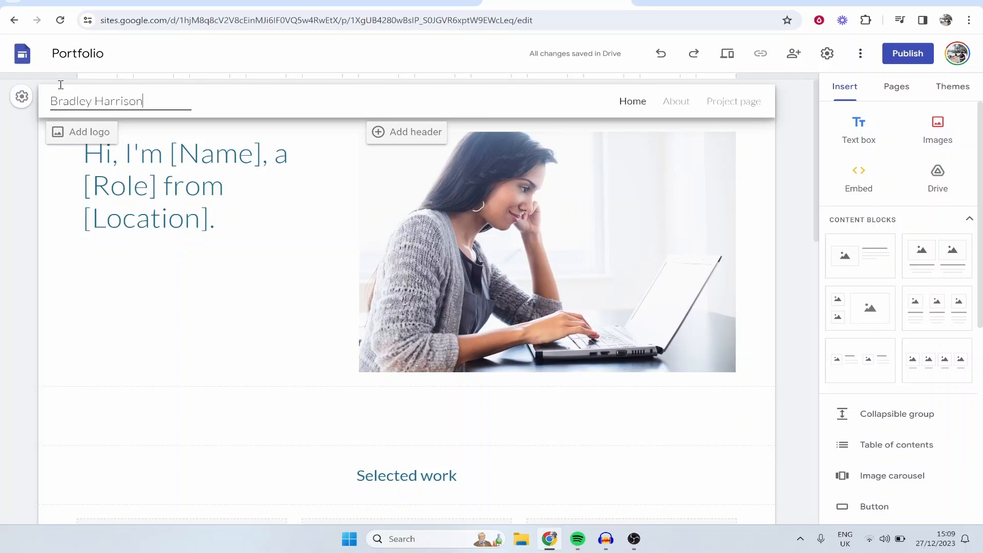
Step: Replace the Home page headline with a "Hi i'm" greeting using the owner's first name, followed by ", I create YouTube thumbnails."
click(293, 229)
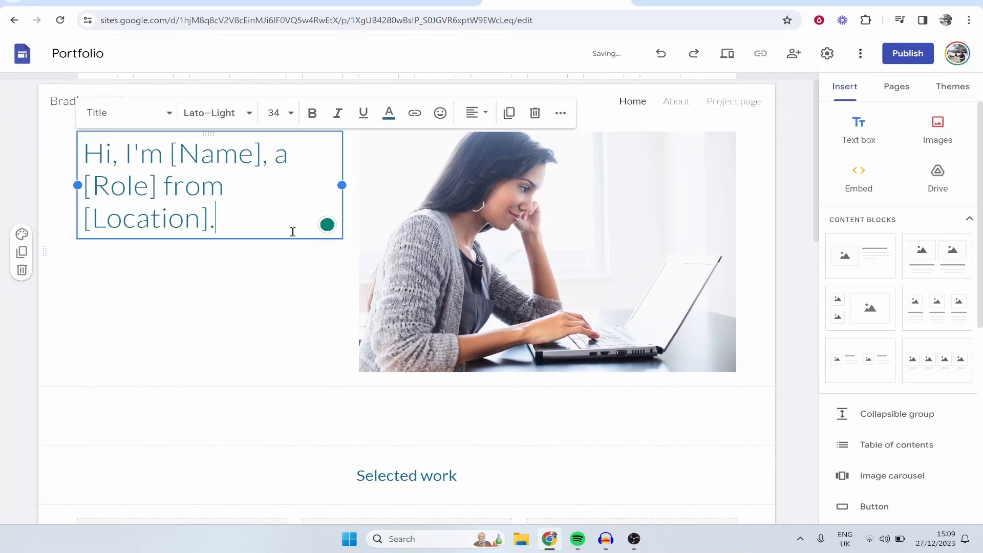
drag(293, 229, 57, 142)
text(Hi)
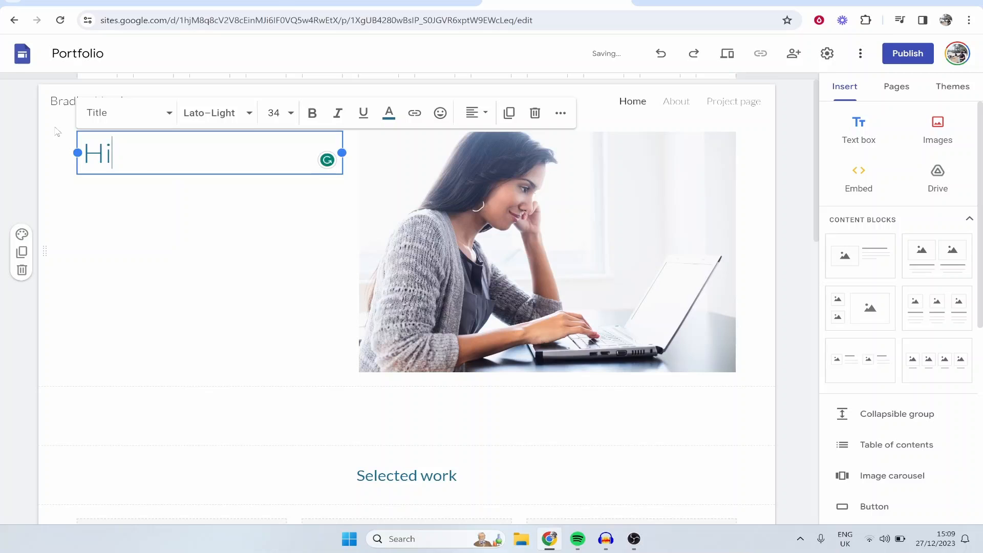
text( i'm Bradley)
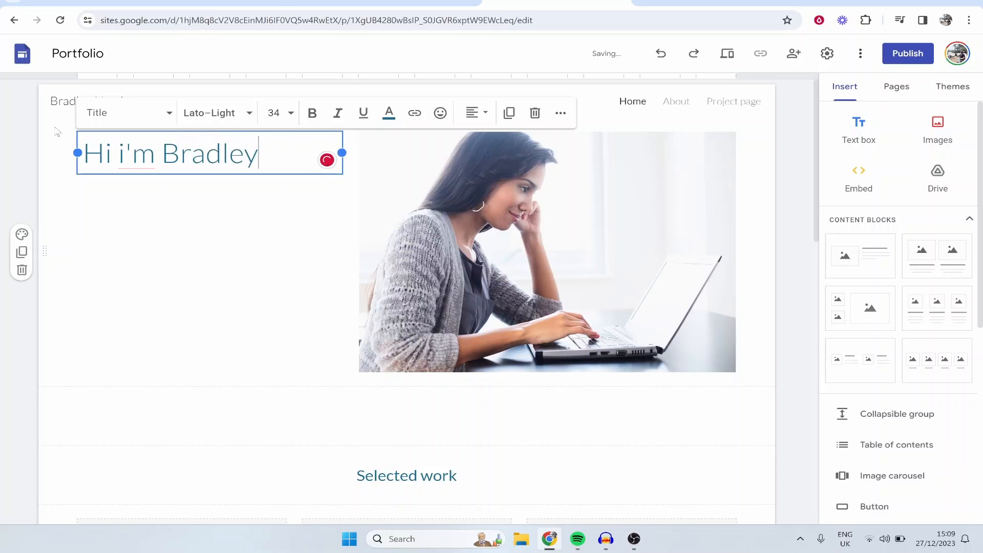
text(, I create )
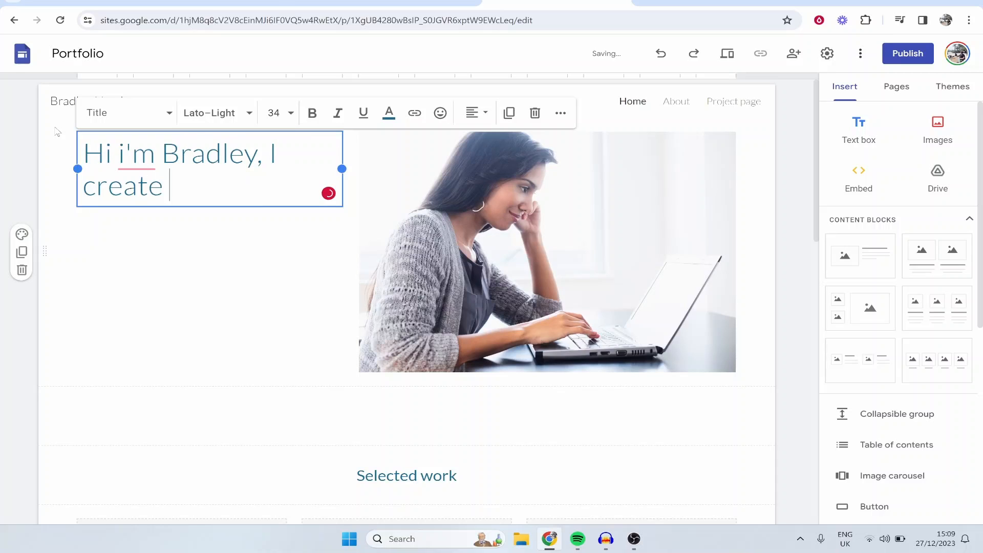
text(YouTube thumbnails.)
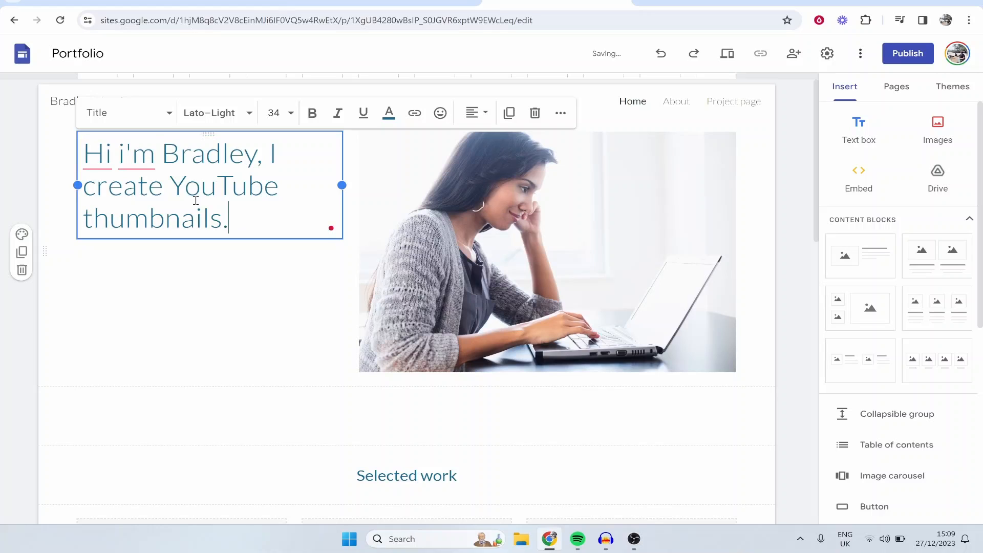
Step: Accept the suggested grammar corrections so the headline's greeting reads "Hi, I'm"
mouse_move(150, 171)
click(125, 200)
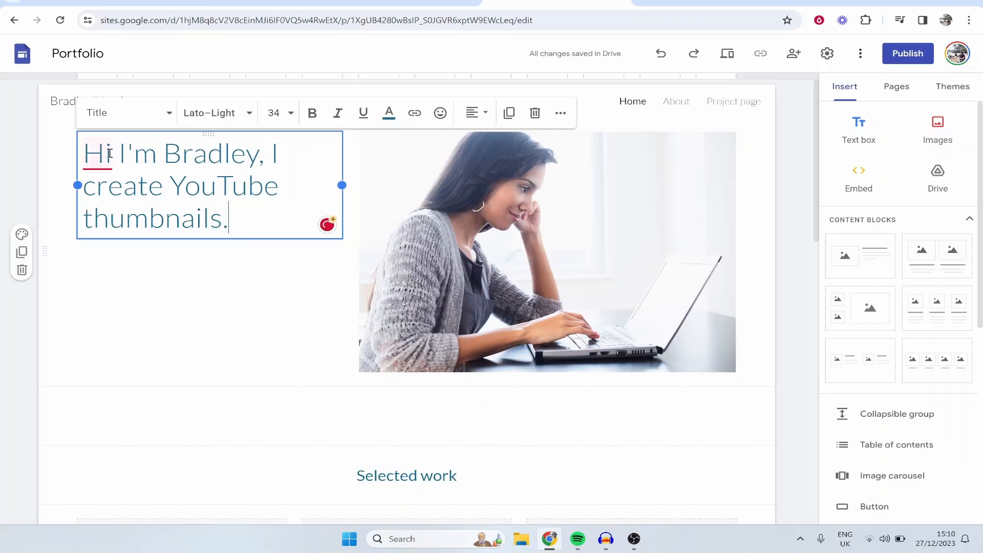
mouse_move(97, 158)
click(124, 192)
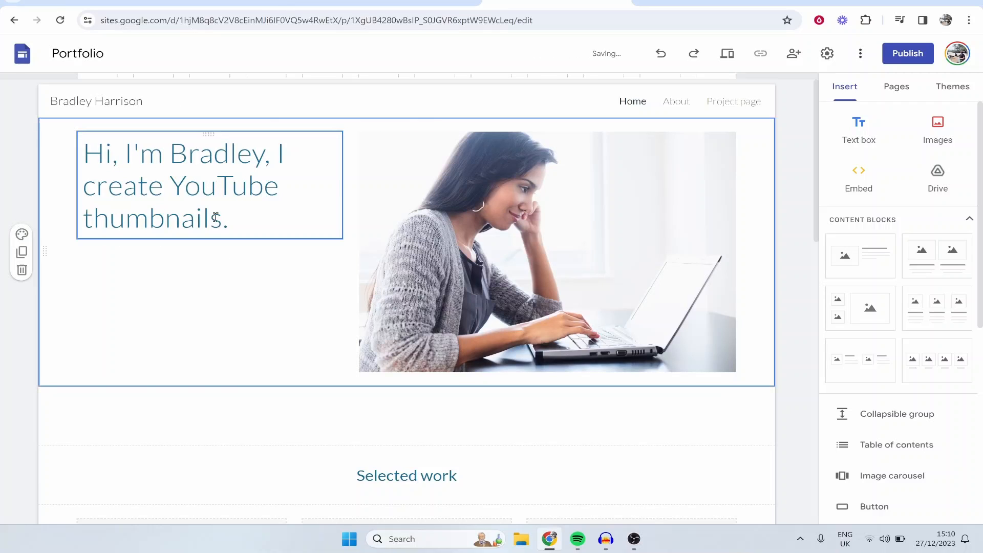
Step: Make the words "YouTube thumbnails." in the headline bold
click(241, 227)
drag(171, 186, 237, 210)
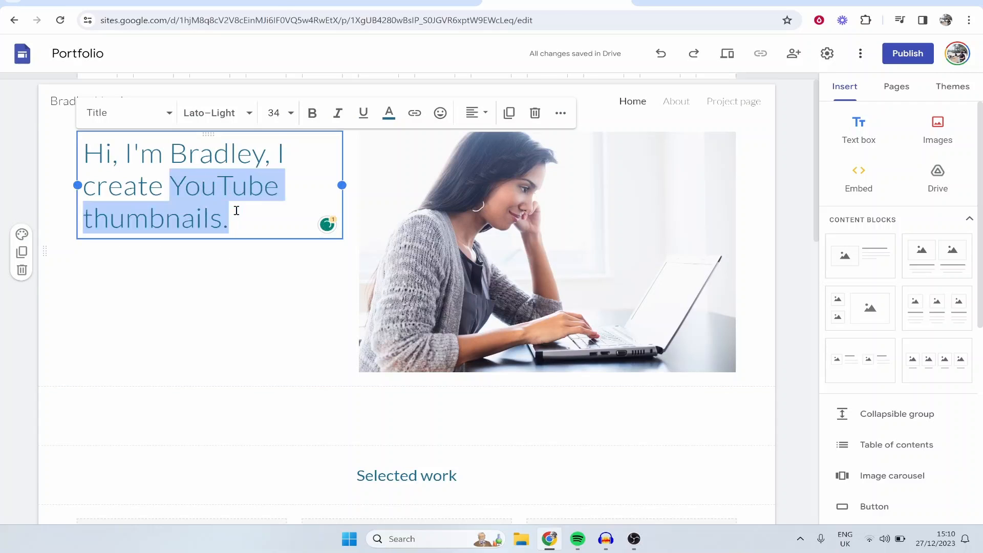
click(312, 113)
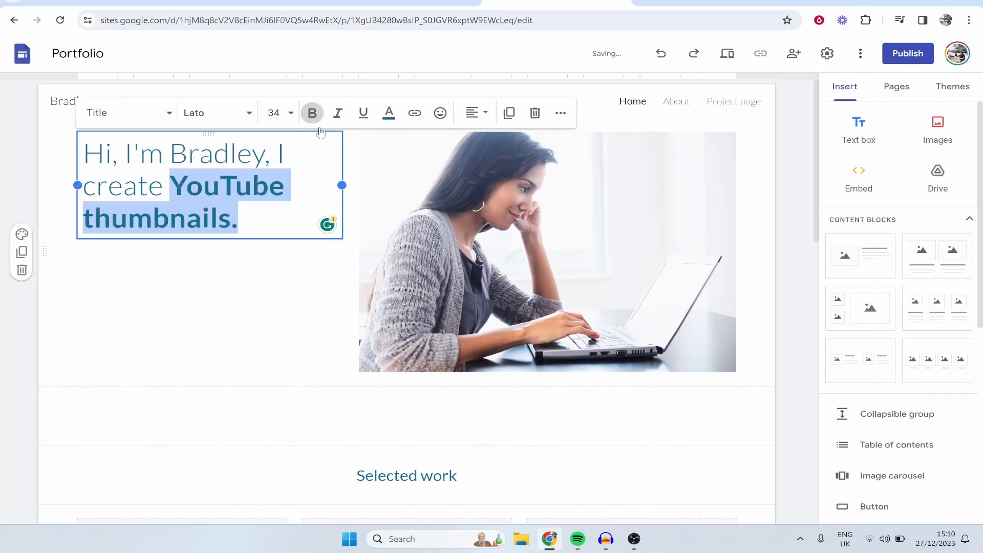
click(281, 228)
click(268, 253)
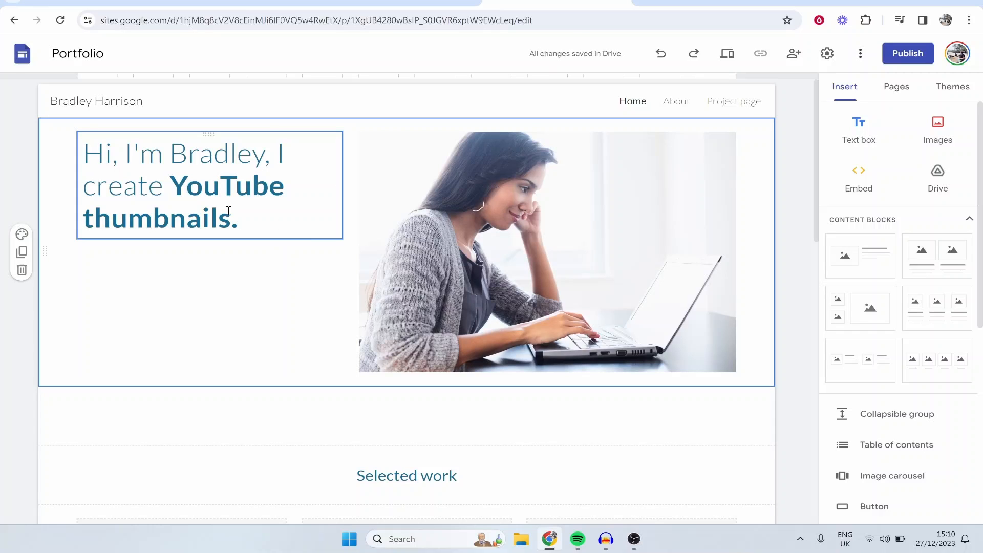
Step: Try font size 60 on the whole headline, and settle on size 48
drag(238, 219, 86, 154)
click(274, 112)
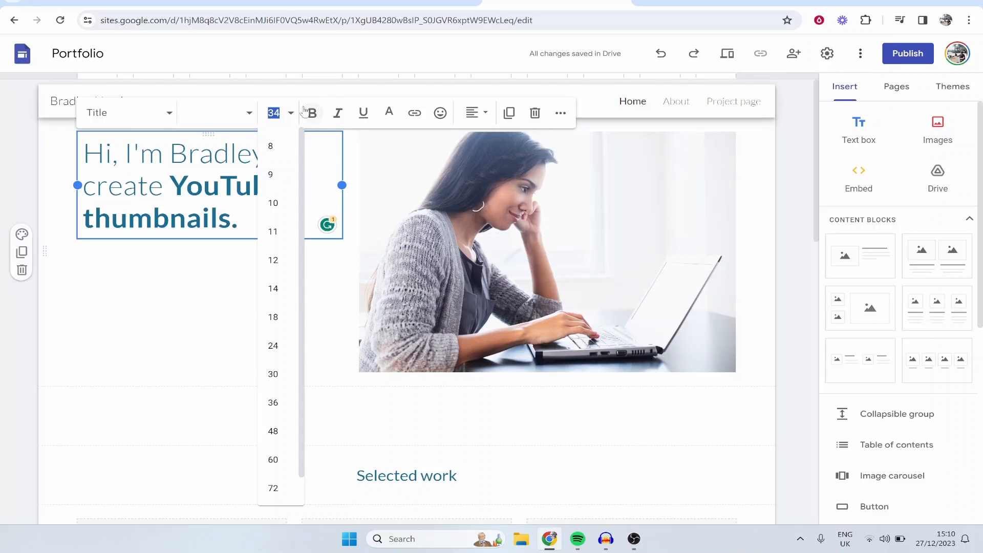
click(275, 459)
click(275, 113)
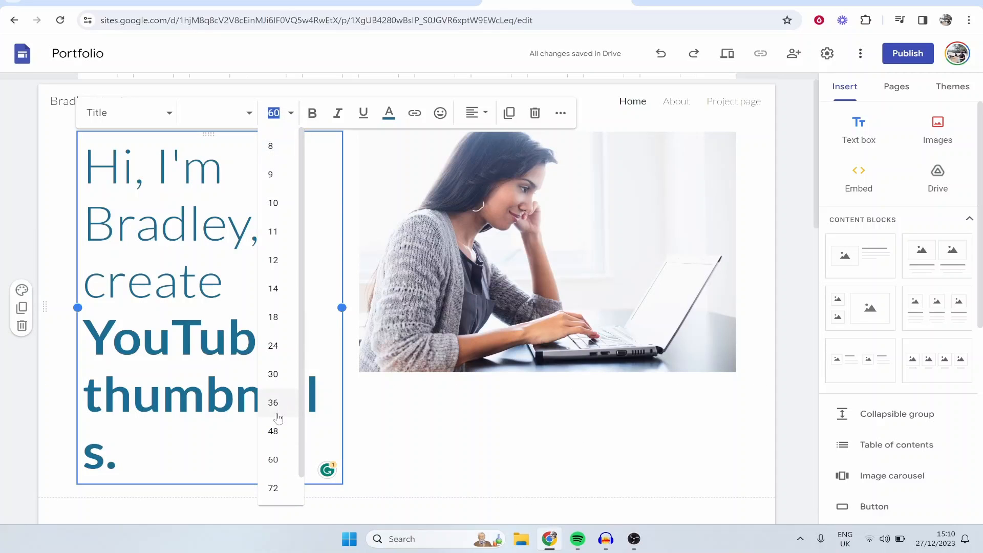
click(276, 431)
click(286, 423)
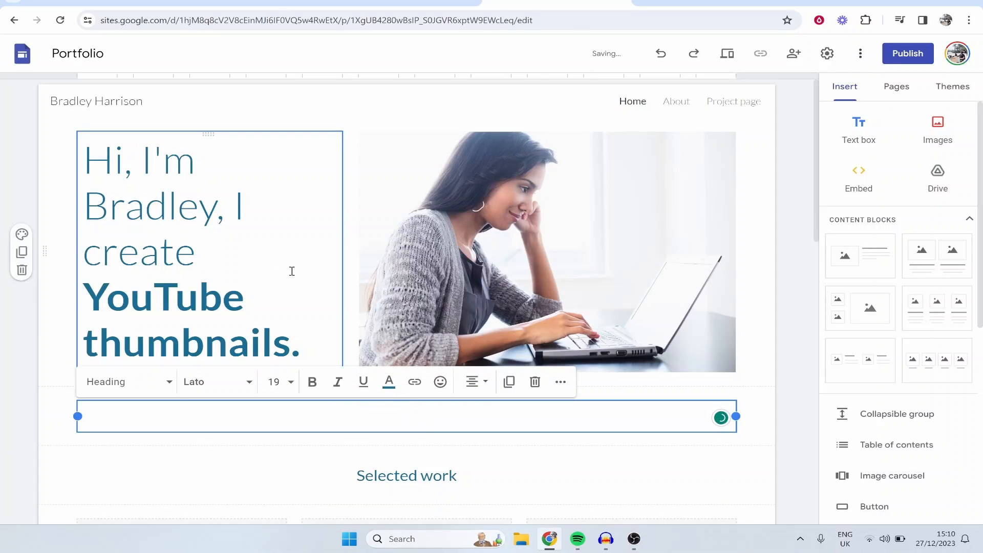
click(234, 200)
Step: Delete the photo of the woman at the laptop beside the headline
click(481, 235)
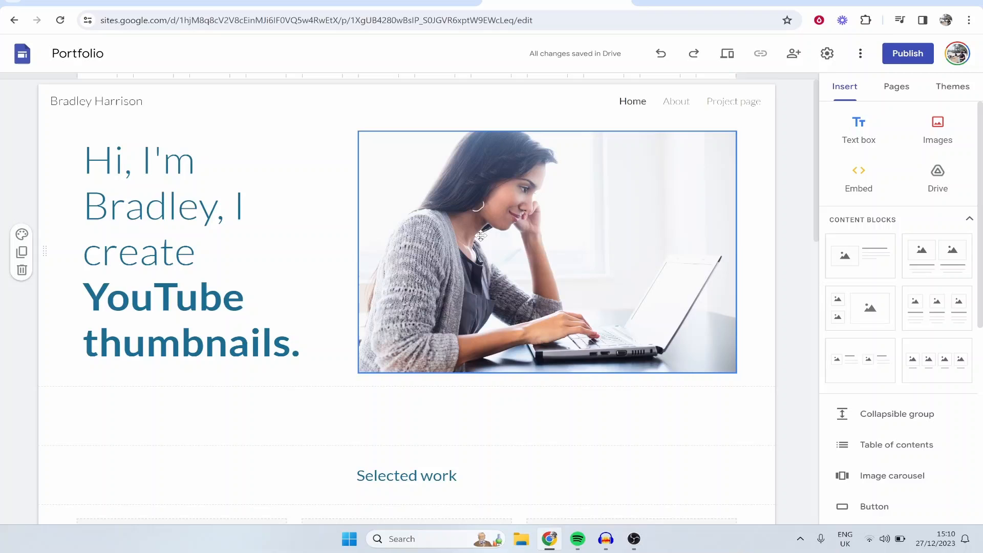
click(525, 235)
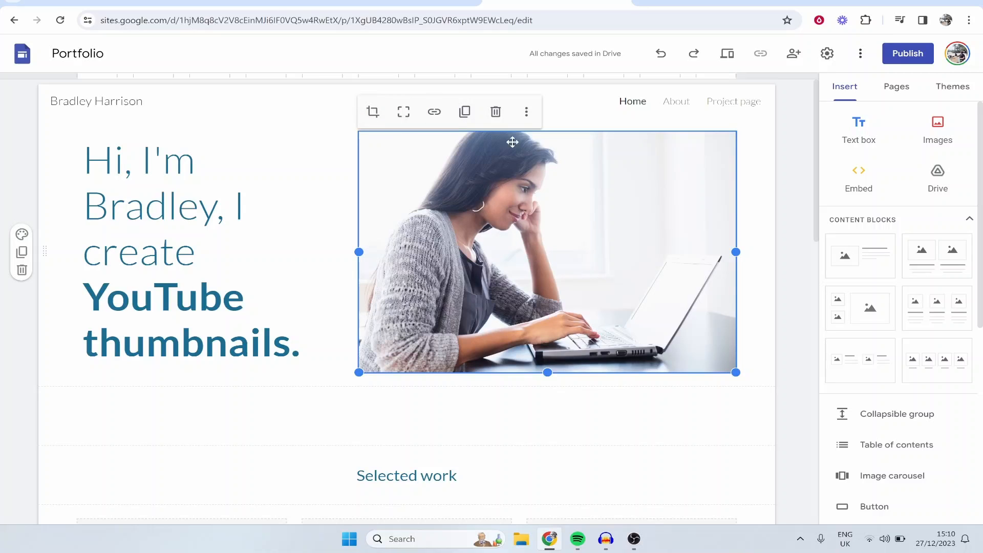
click(496, 112)
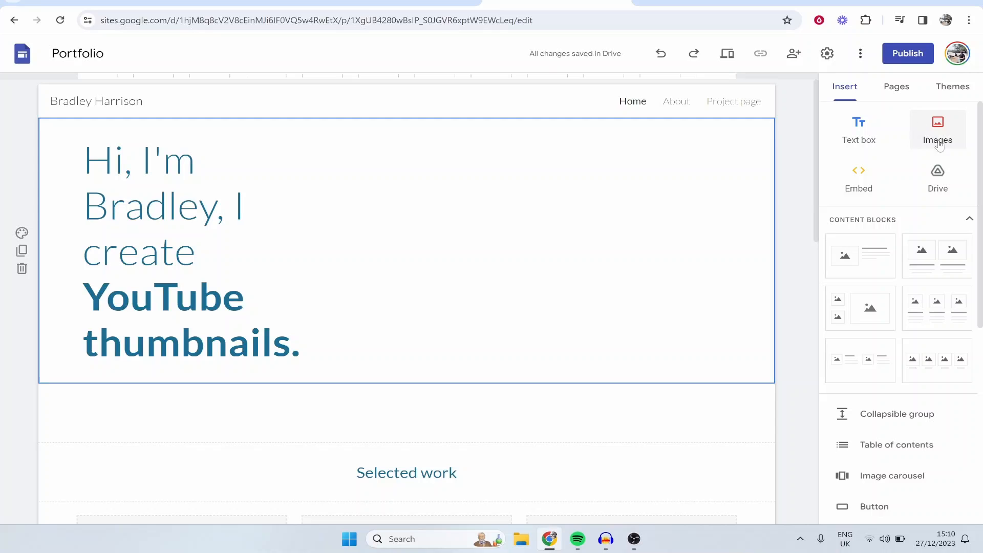
scroll(886, 139, down, 7)
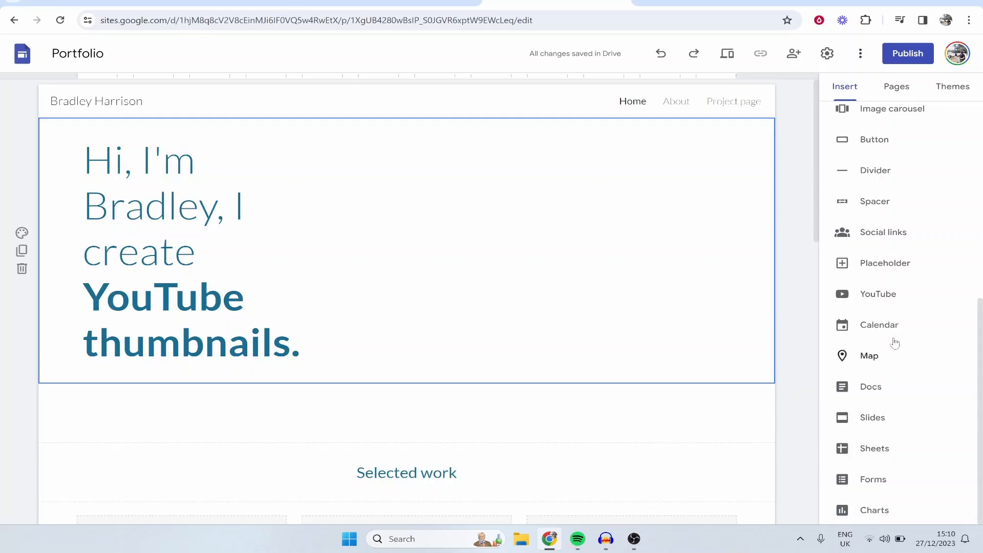
scroll(895, 268, up, 5)
scroll(897, 268, up, 2)
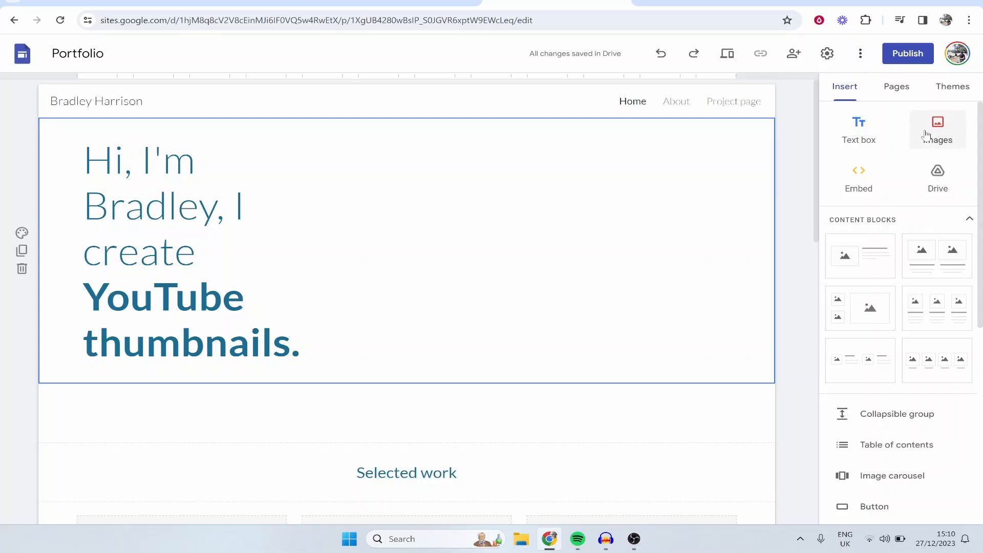
Step: Upload the portrait photo of the seated man in sunglasses and place it to the right of the headline
click(939, 135)
click(946, 165)
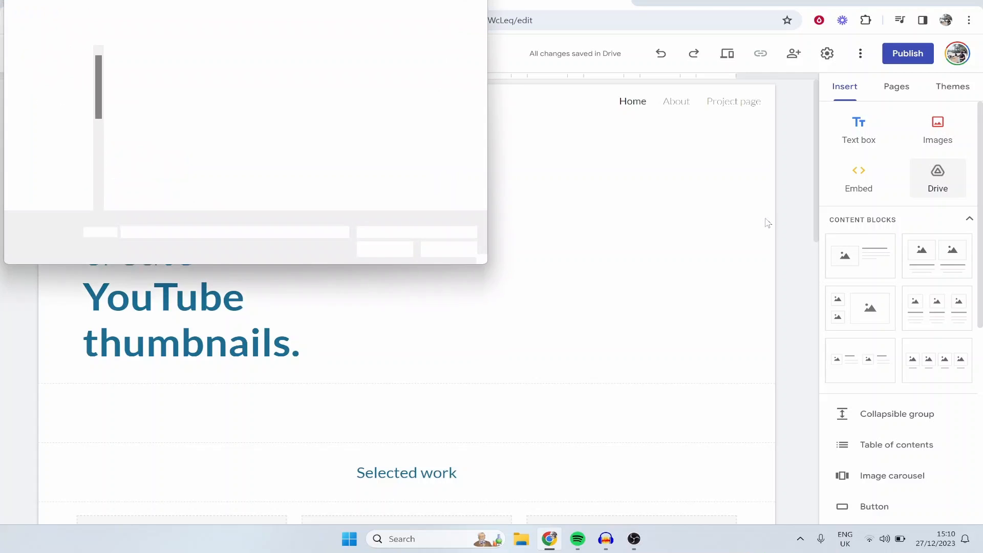
click(145, 79)
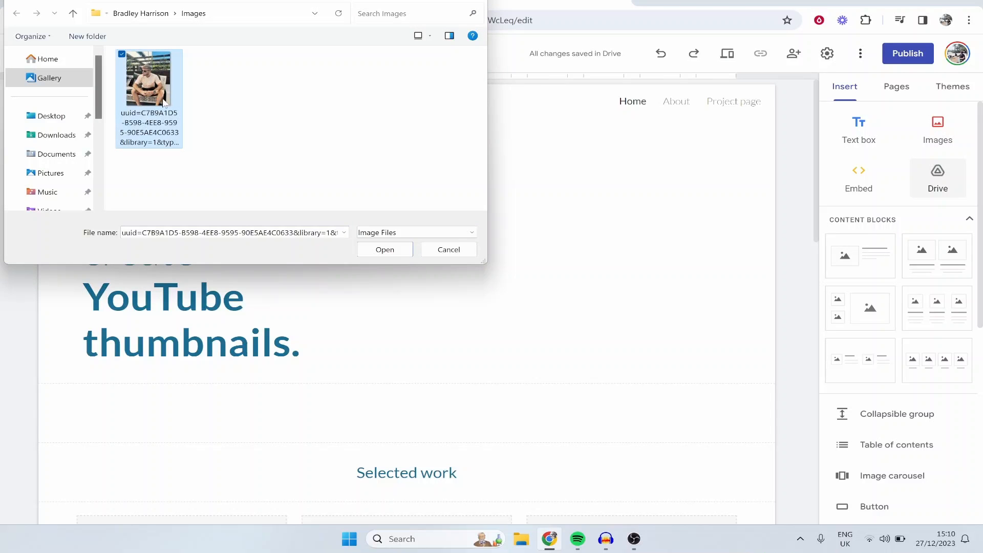
click(401, 249)
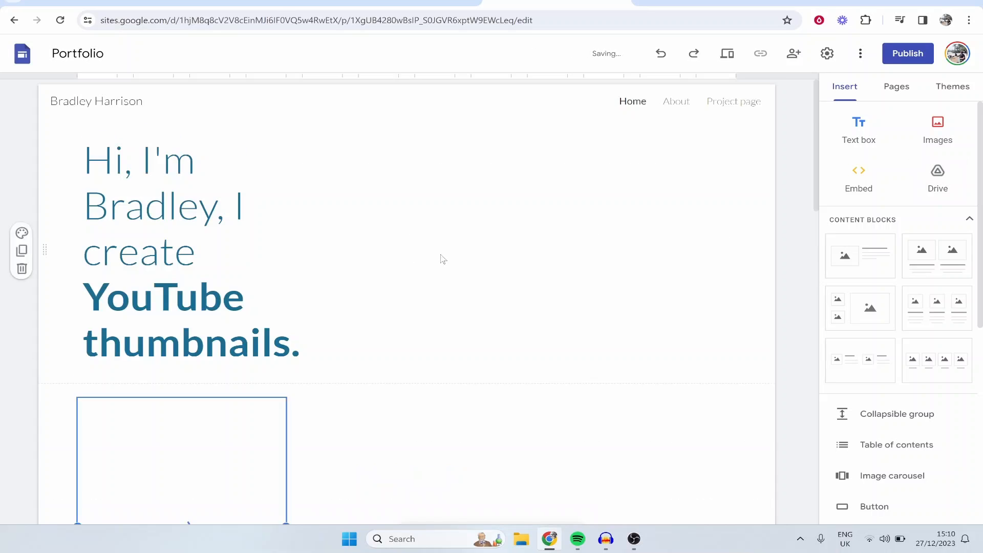
scroll(177, 267, up, 3)
drag(200, 393, 573, 209)
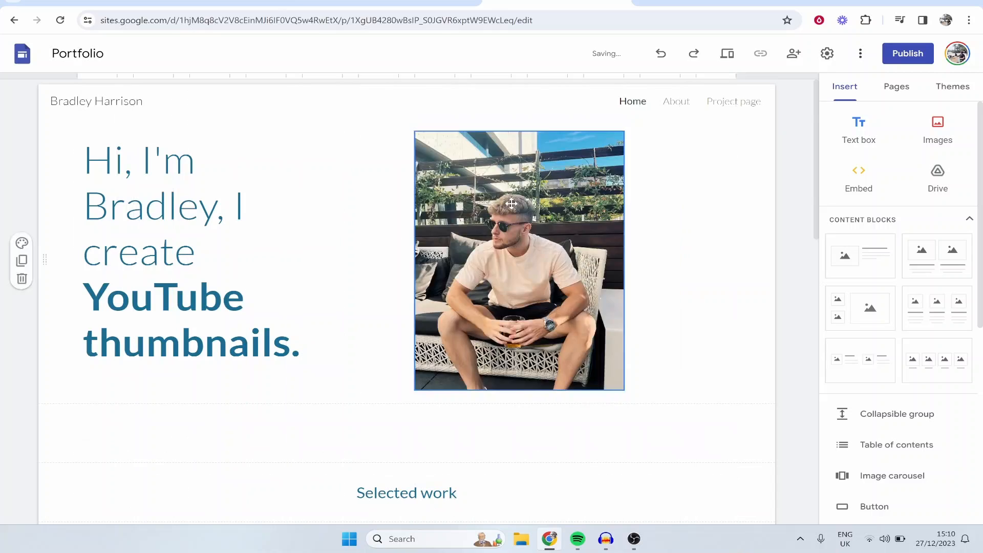
drag(504, 201, 634, 214)
Step: Widen the headline's text box to the right until it nearly reaches the photo
click(325, 187)
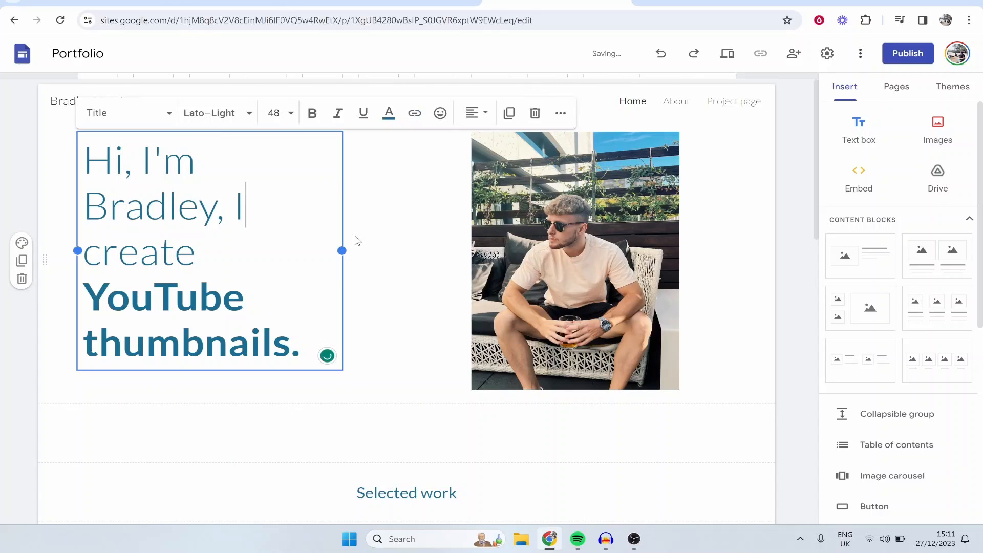
drag(343, 250, 456, 256)
click(384, 160)
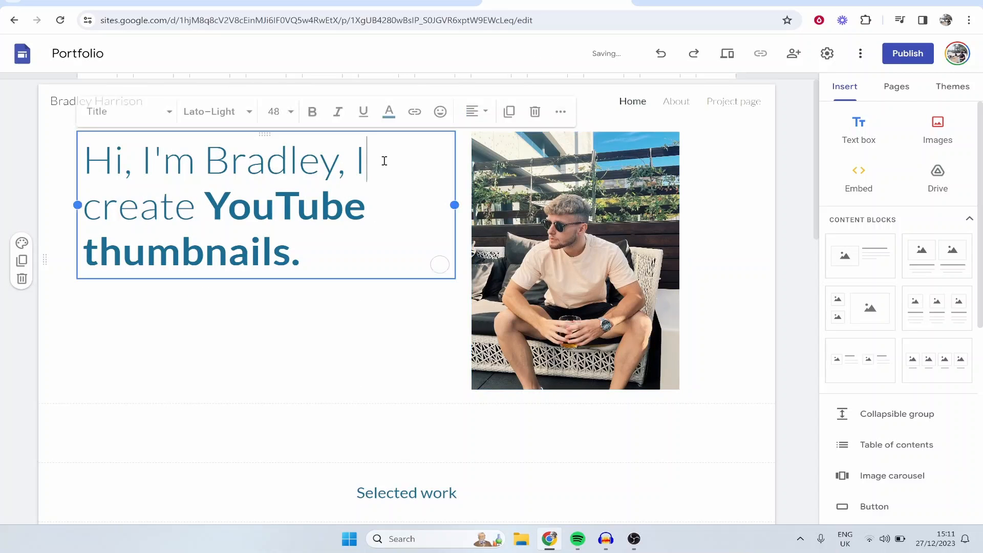
click(314, 308)
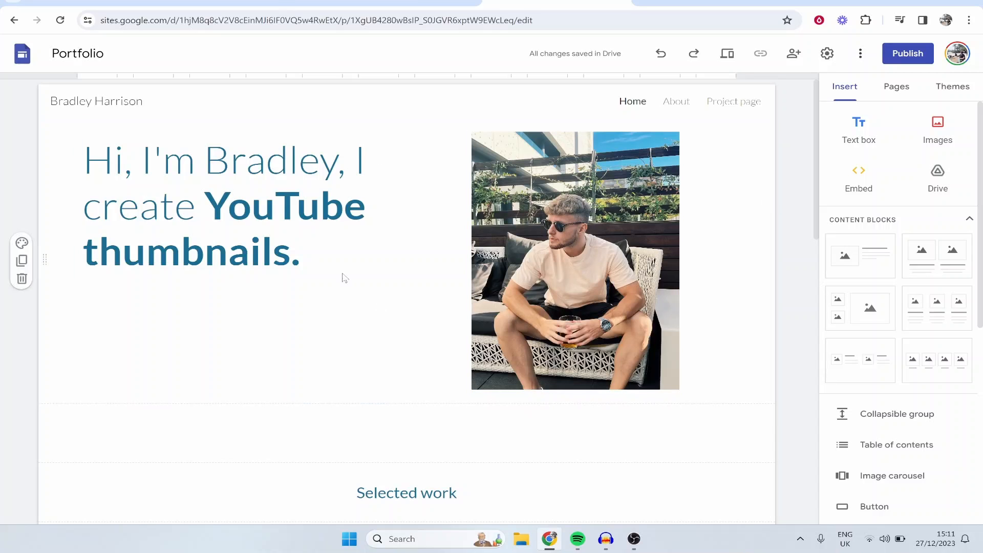
Step: Delete the empty section between the introduction and the "Selected work" heading
scroll(467, 428, down, 2)
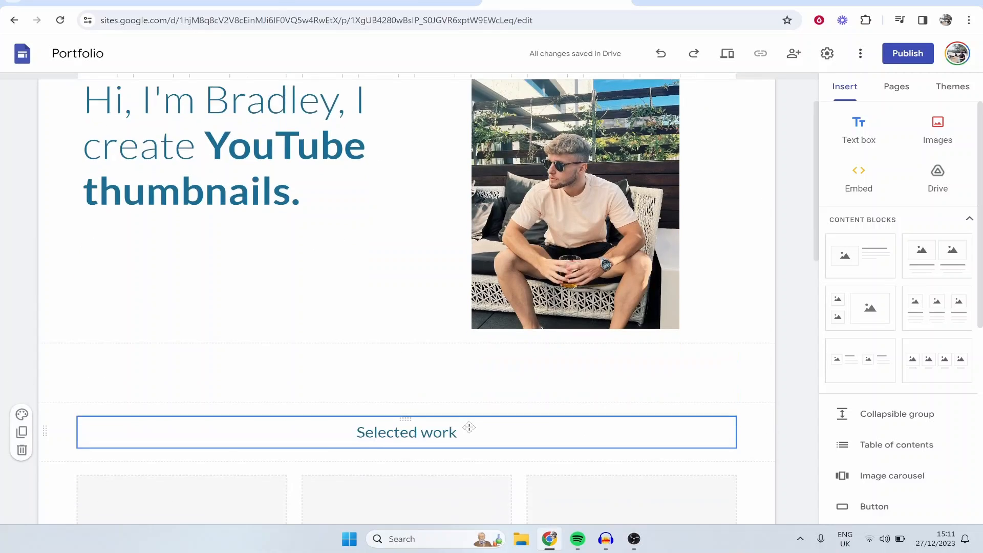
scroll(385, 354, up, 1)
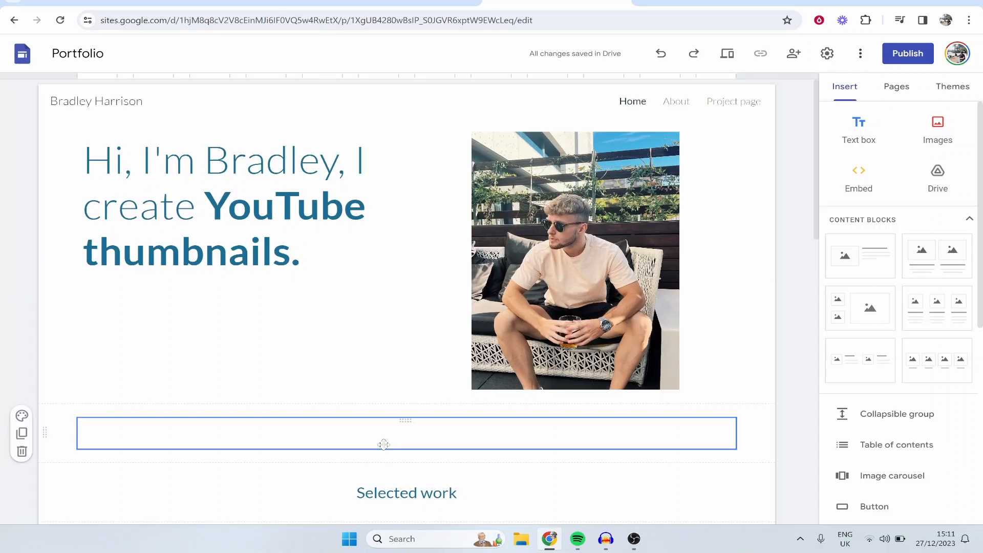
scroll(379, 444, down, 1)
scroll(344, 297, up, 2)
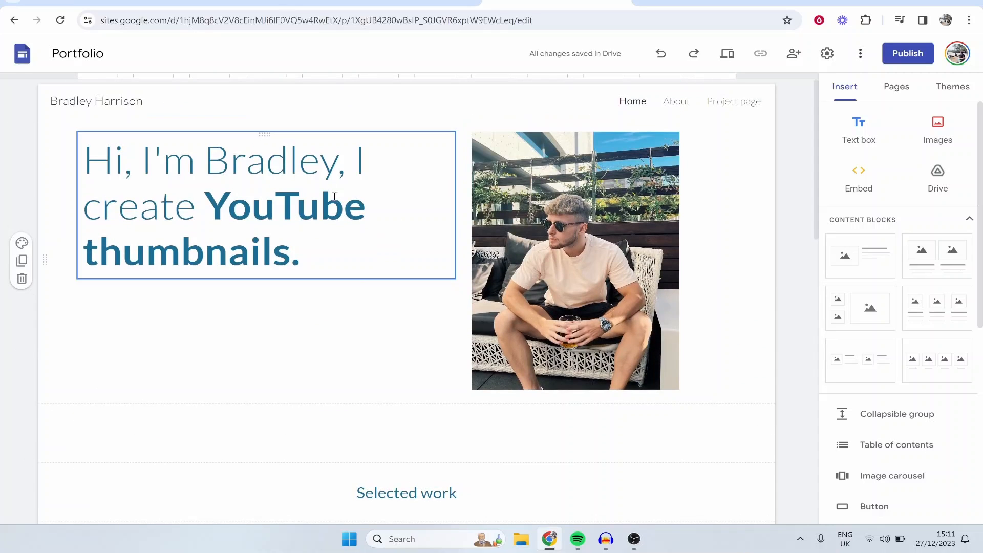
scroll(361, 314, down, 5)
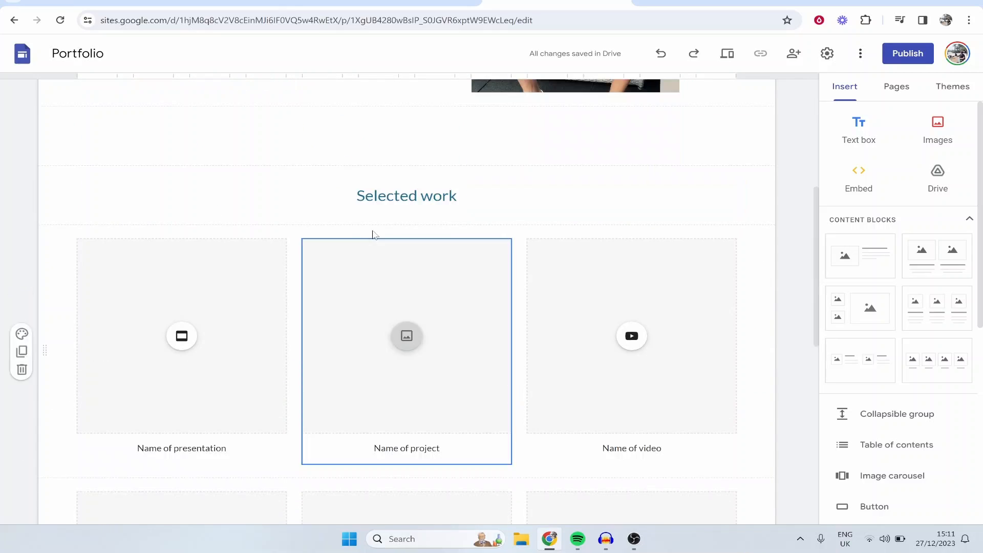
scroll(374, 300, down, 1)
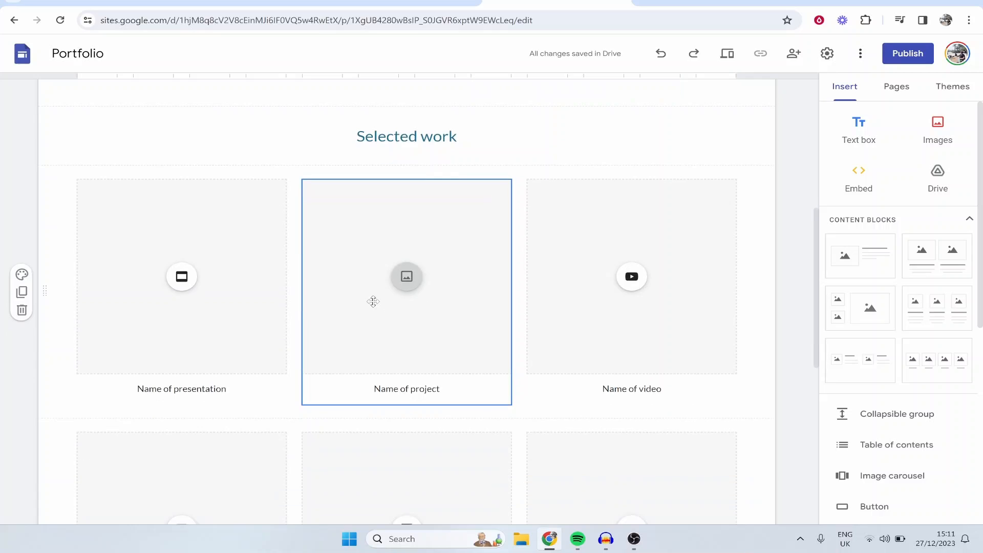
scroll(112, 261, up, 3)
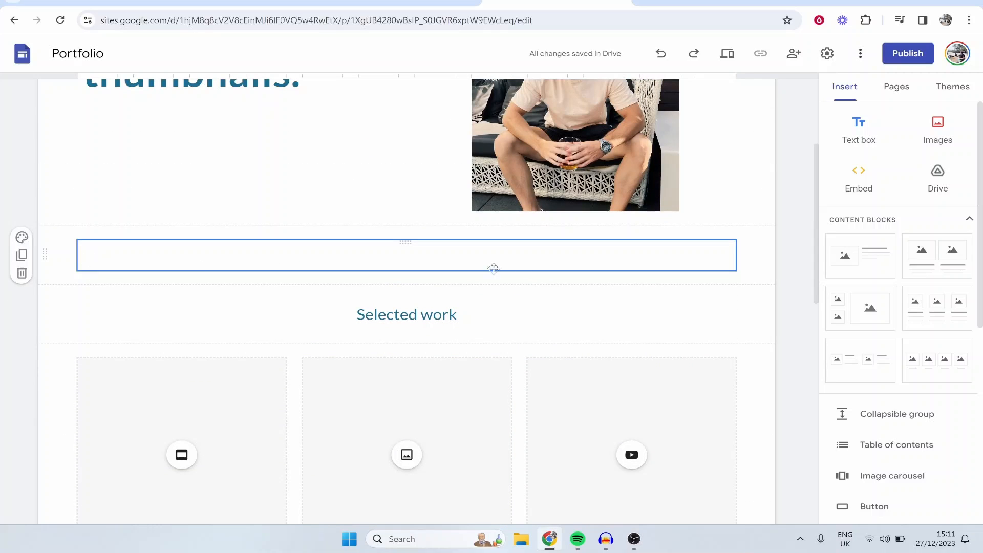
click(129, 260)
click(747, 265)
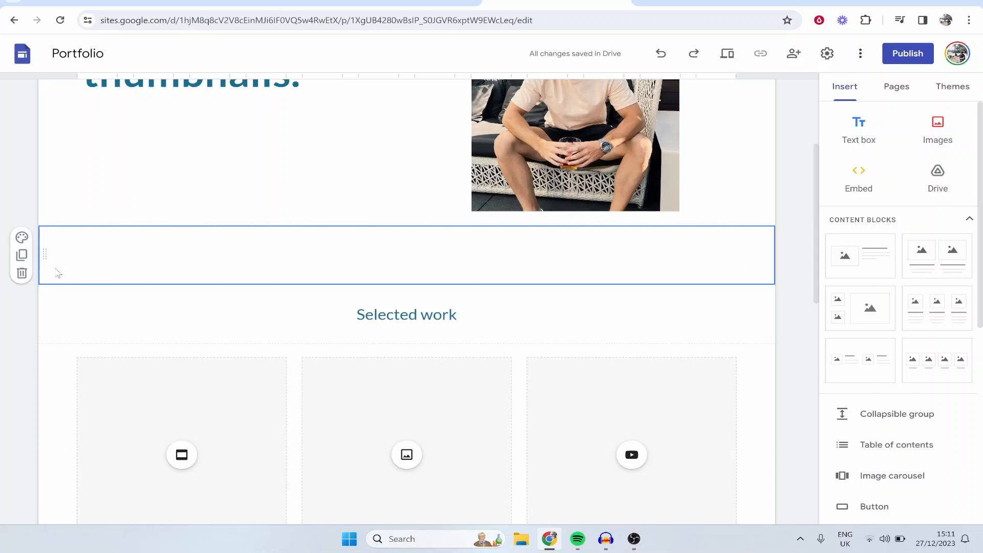
click(23, 274)
Step: Replace the heading "Selected work" with "Here's what I can do."
click(440, 386)
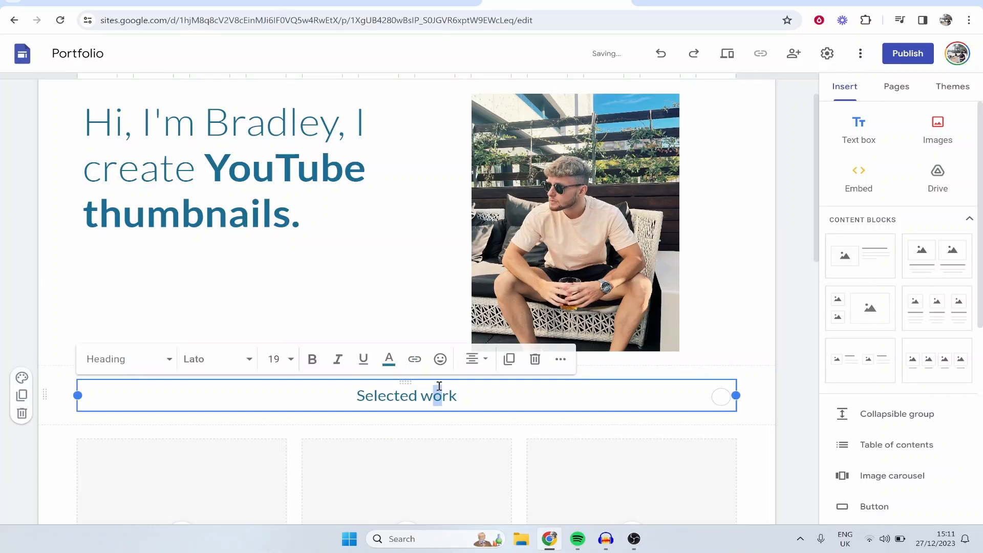
drag(480, 397, 321, 384)
key(BackSpace)
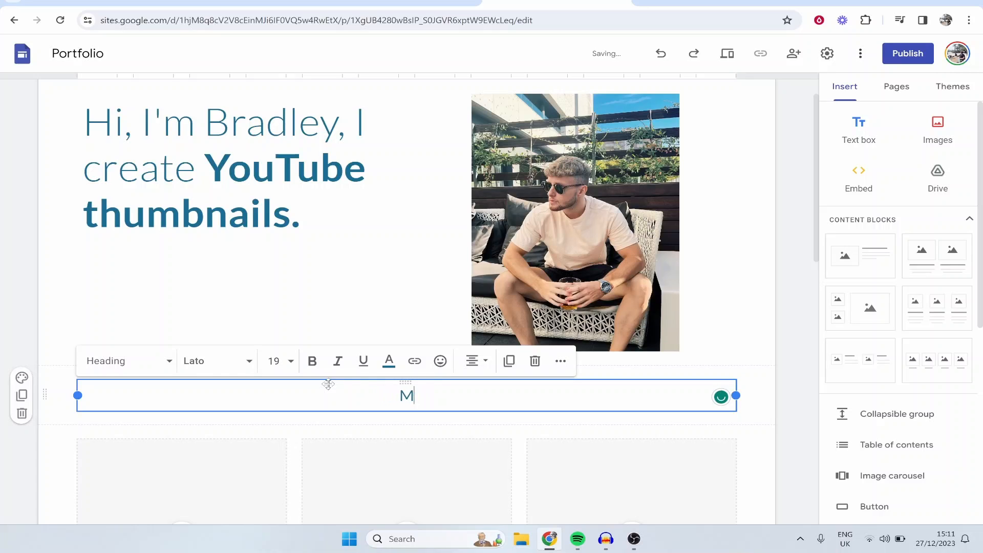
text(Here's what I can do.)
click(365, 275)
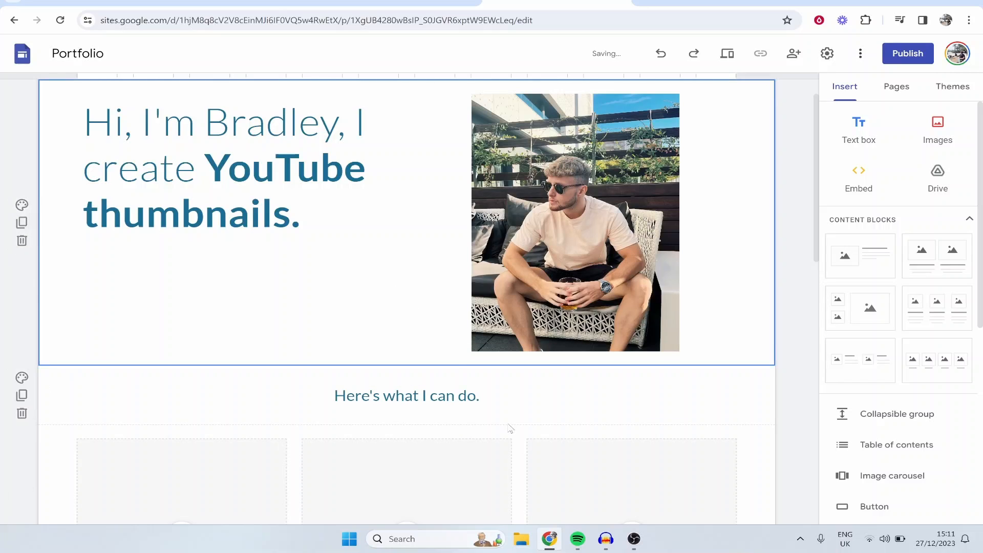
Step: Delete the presentation, project and video placeholders in the second row of the work section
scroll(391, 375, down, 2)
scroll(221, 344, down, 2)
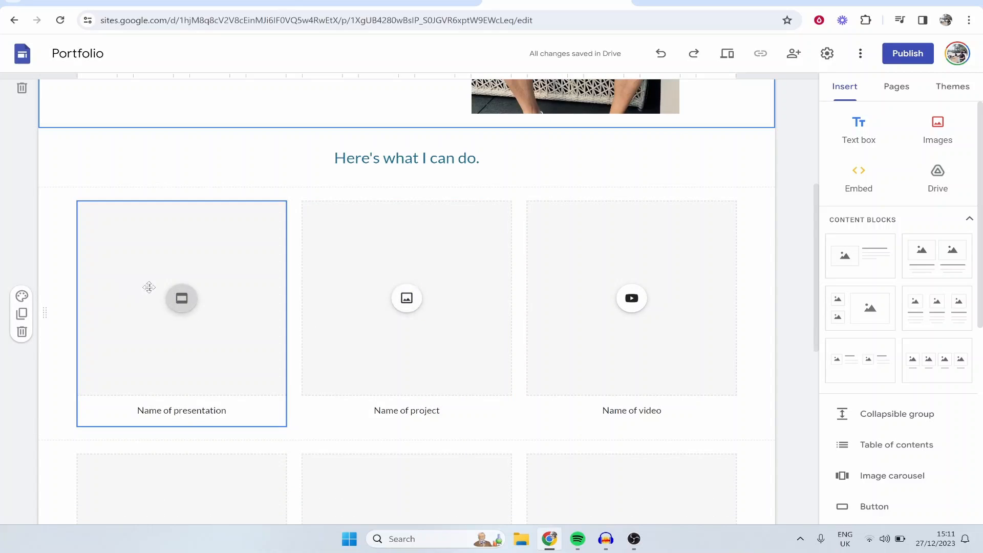
scroll(149, 288, down, 5)
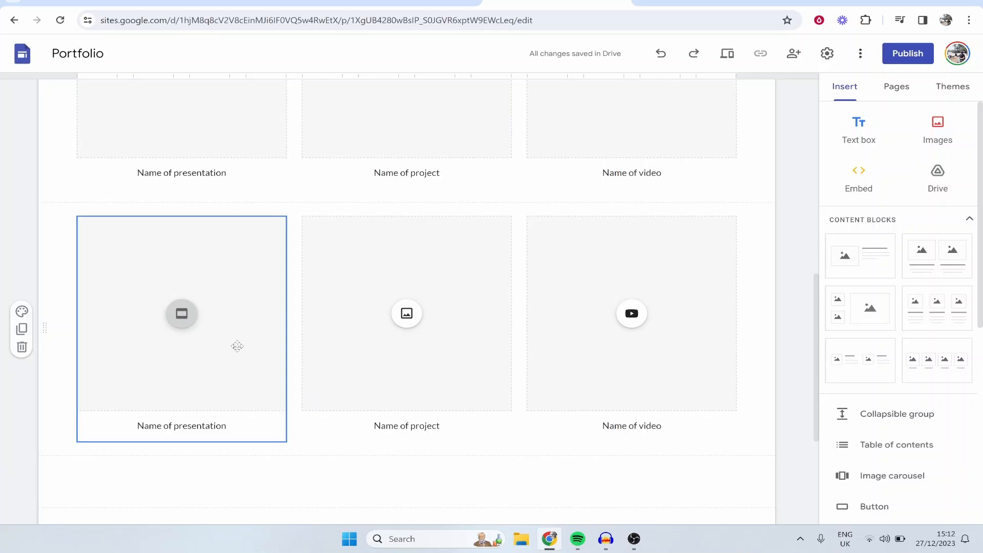
scroll(230, 350, up, 5)
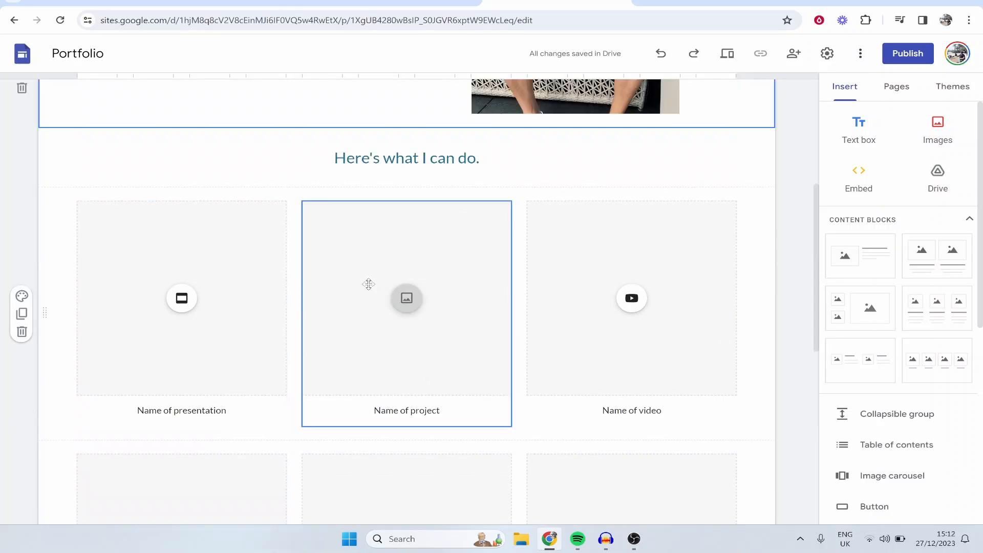
scroll(270, 283, down, 2)
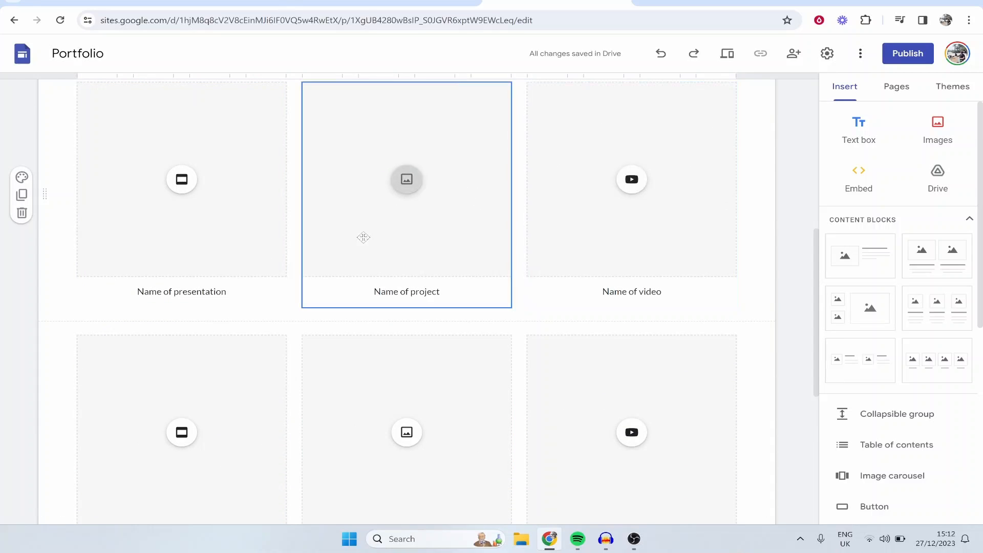
scroll(307, 225, down, 4)
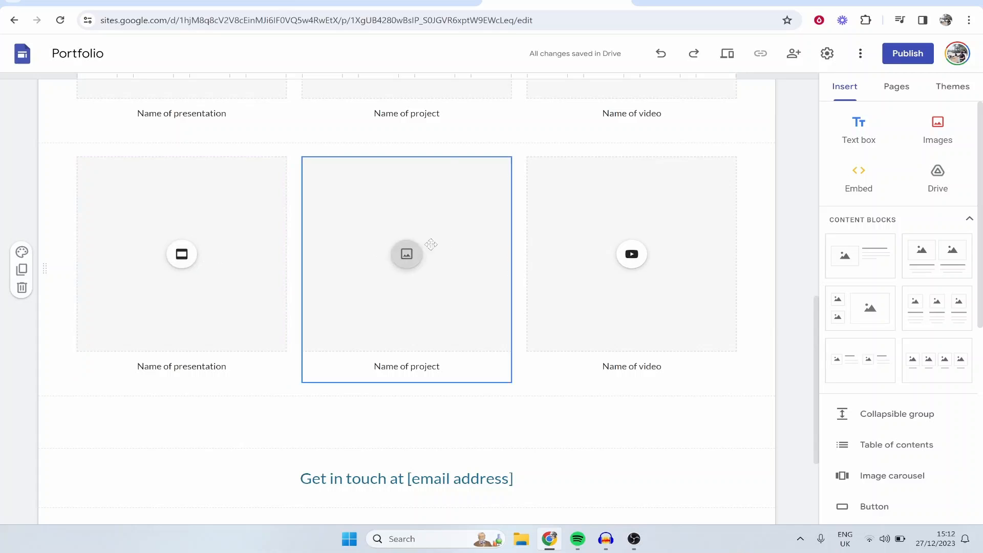
click(279, 190)
click(124, 136)
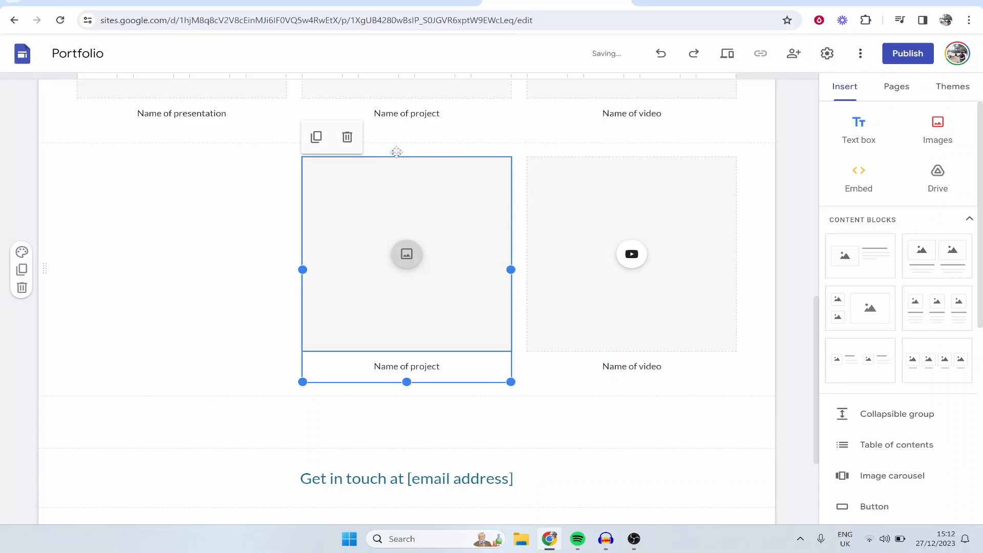
click(347, 137)
click(613, 225)
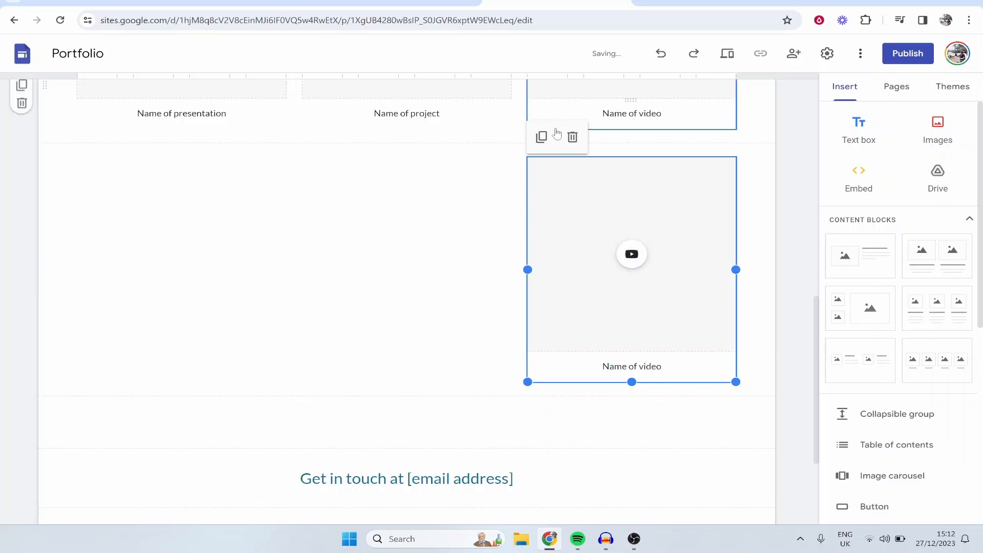
click(573, 137)
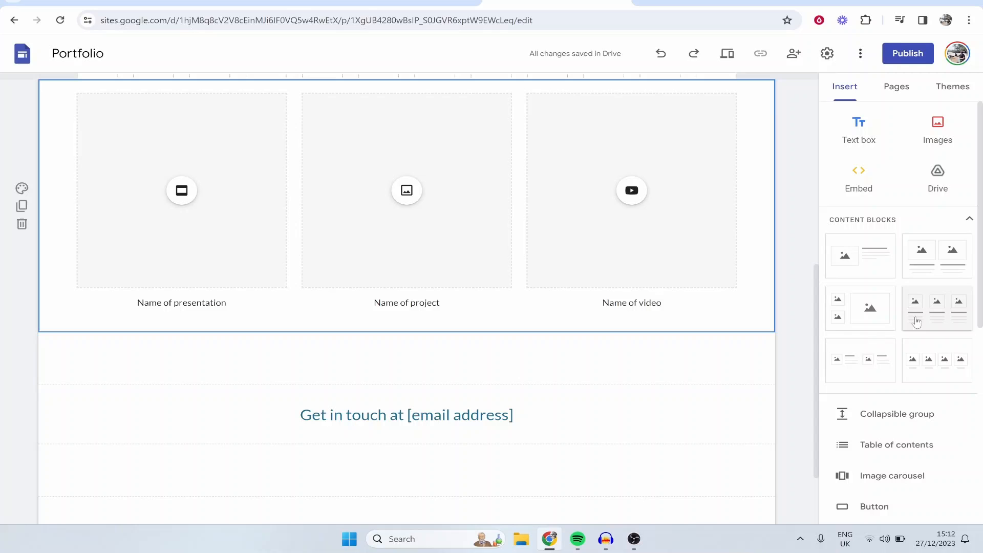
Step: Try a three-column image-and-text content block above the "Get in touch" line, and undo its insertion
drag(931, 308, 390, 365)
scroll(567, 268, up, 1)
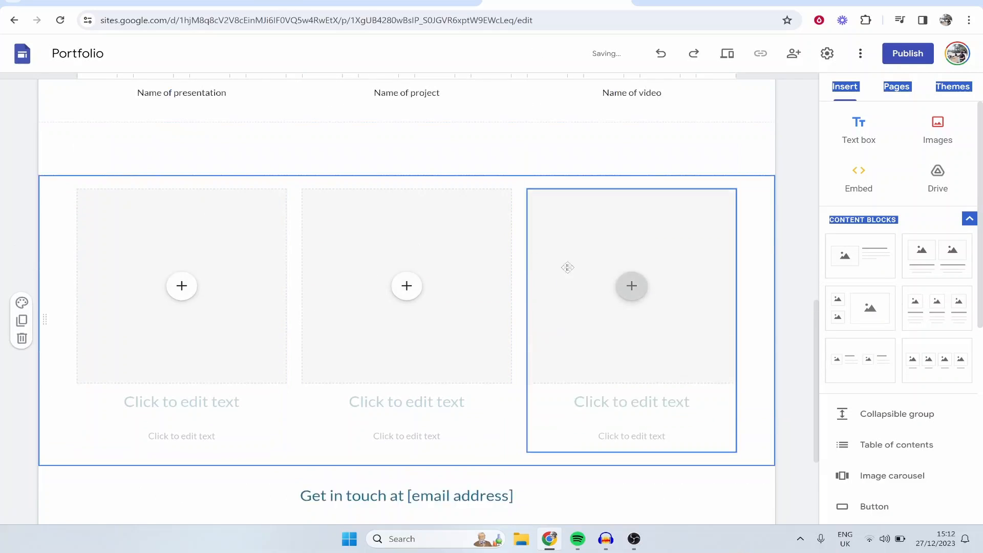
click(694, 265)
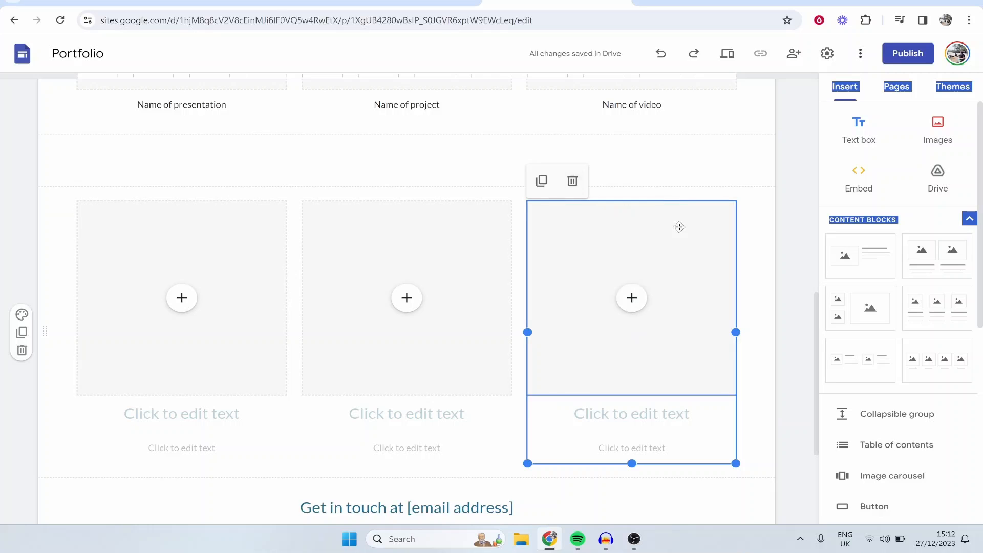
key(ctrl+z)
Step: Look through the elements that can be inserted on the page, including the YouTube video picker, and close the picker
scroll(867, 311, down, 3)
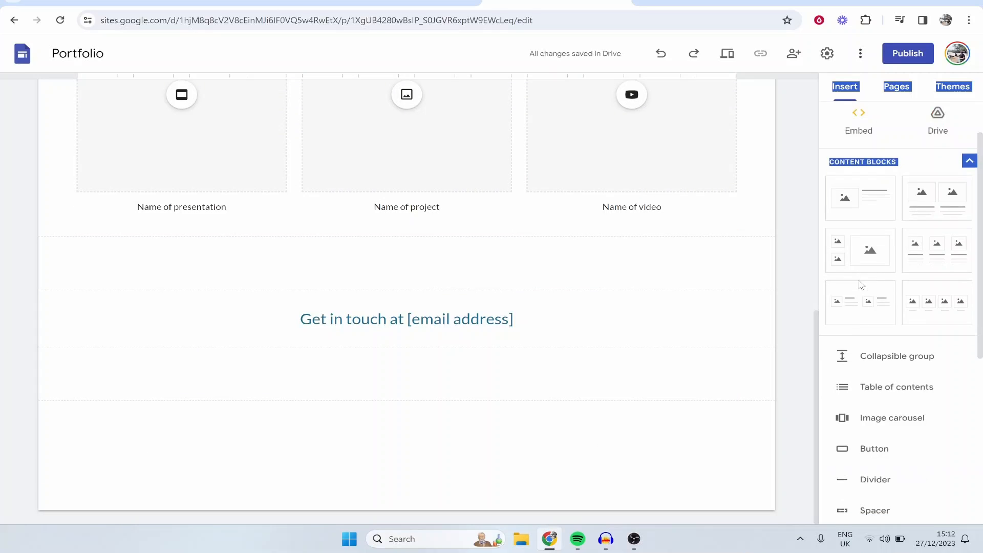
scroll(903, 348, down, 2)
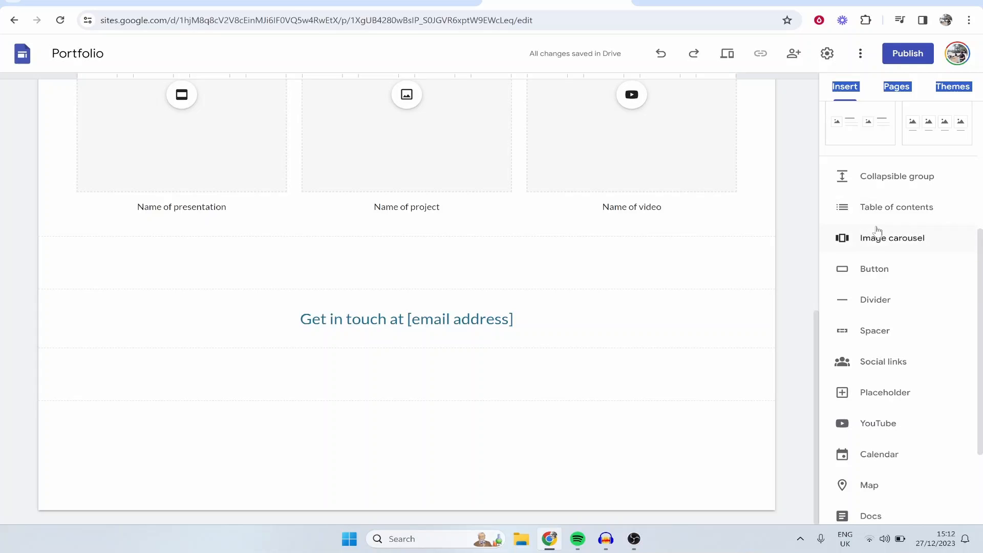
scroll(877, 231, down, 3)
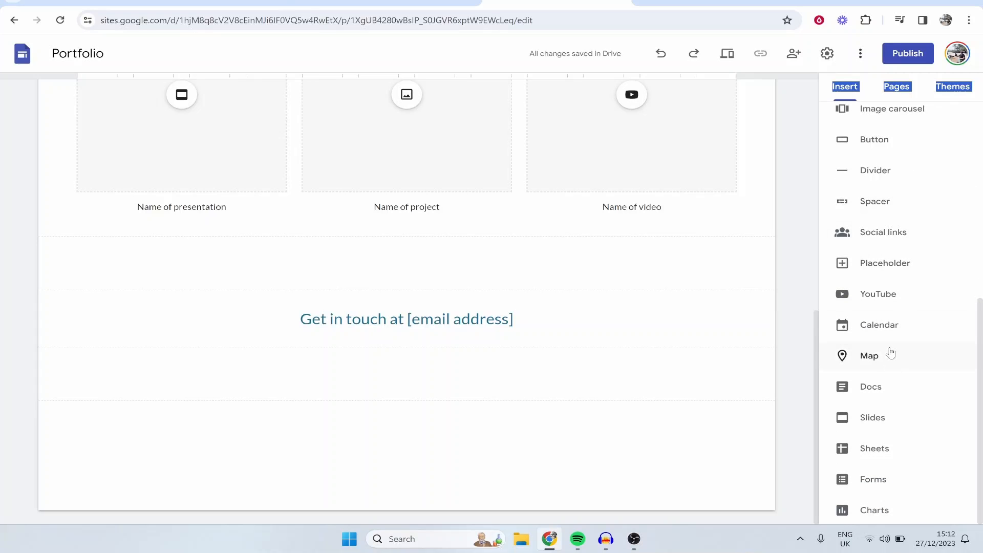
scroll(891, 354, up, 5)
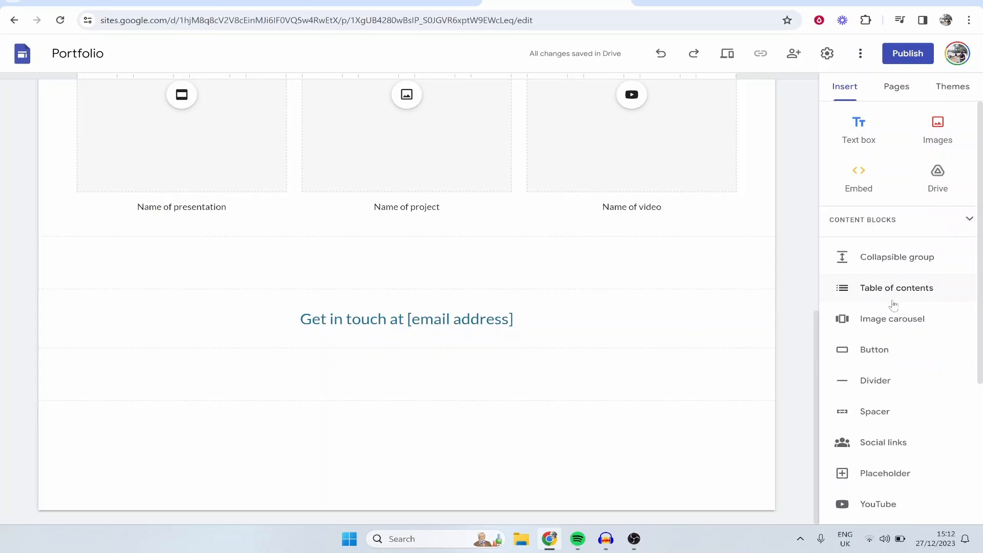
scroll(894, 305, down, 3)
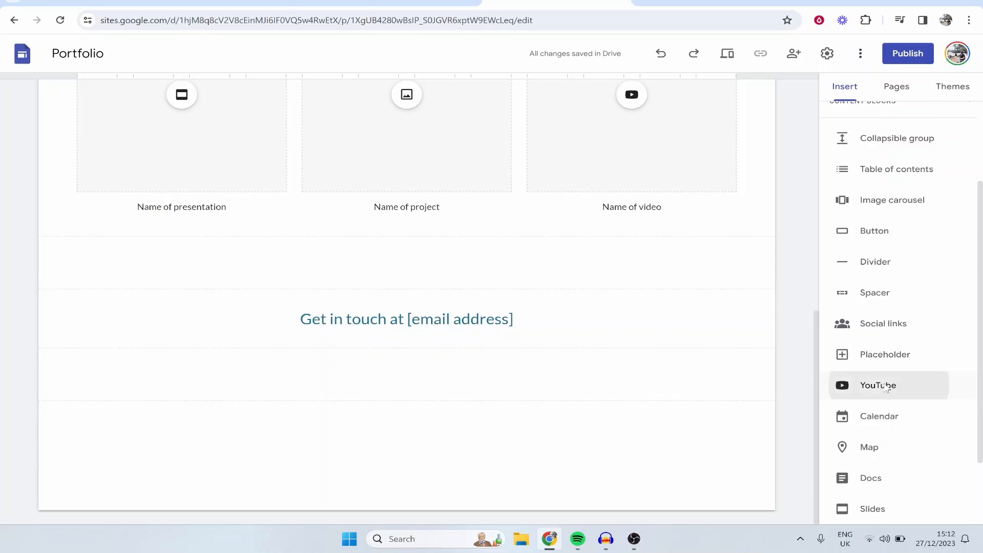
click(882, 385)
click(816, 107)
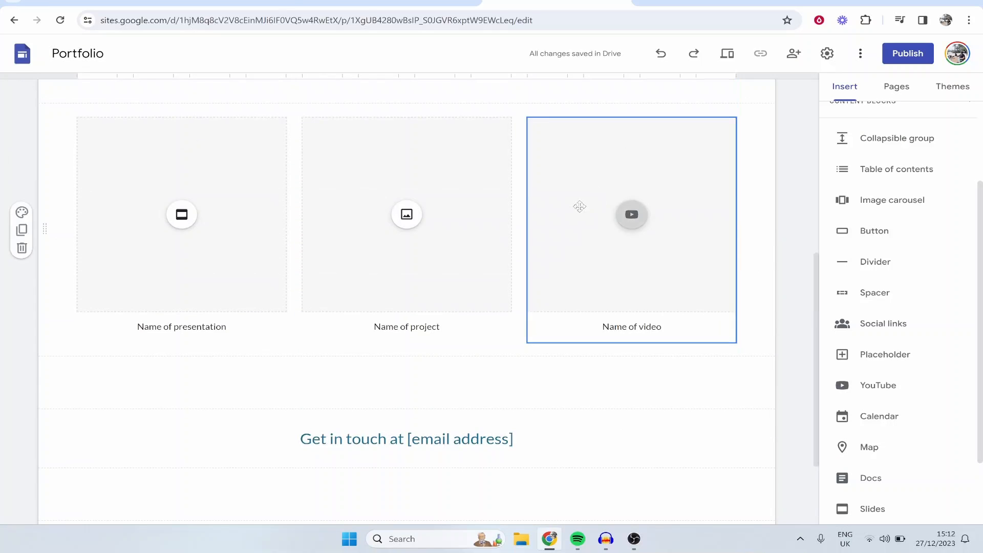
scroll(461, 267, up, 3)
click(198, 382)
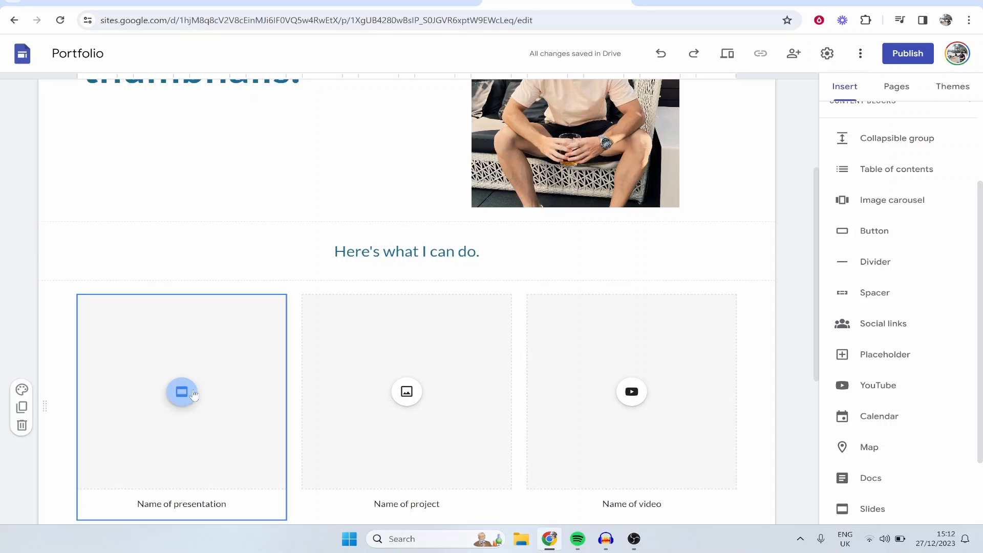
click(194, 394)
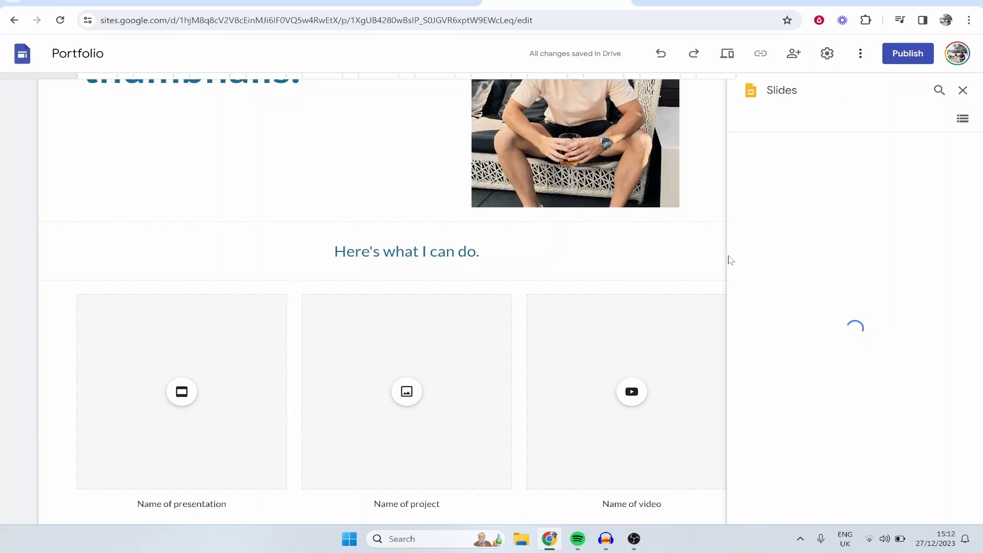
click(963, 90)
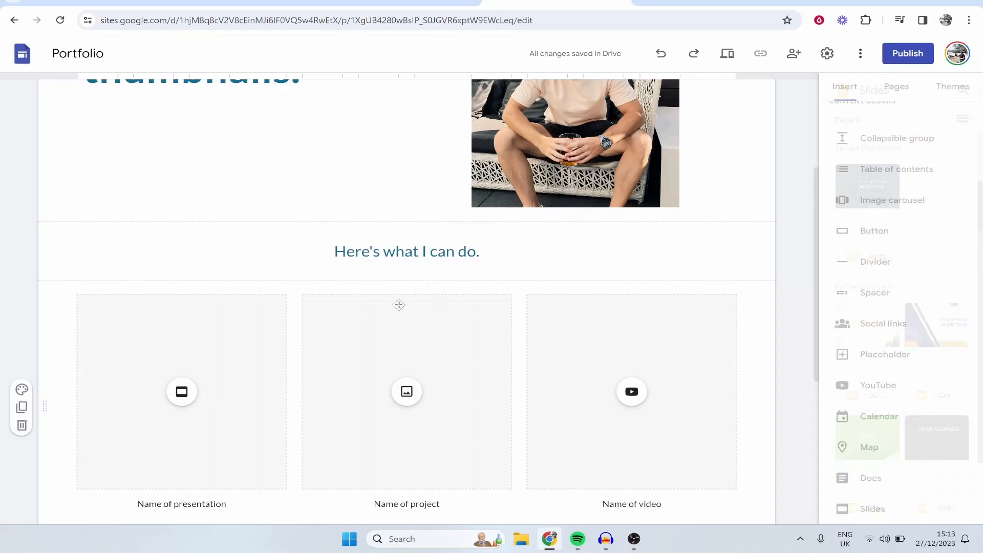
click(181, 343)
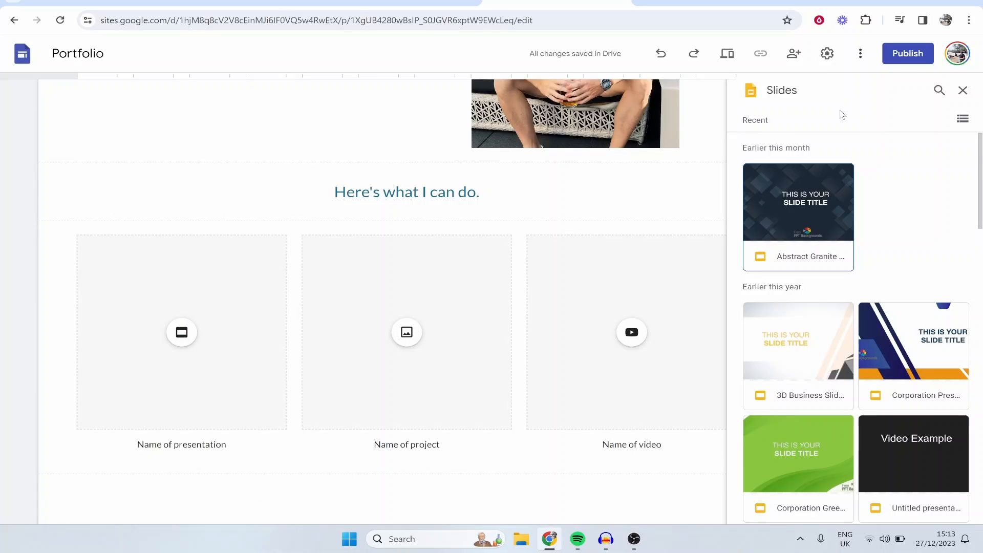
click(965, 100)
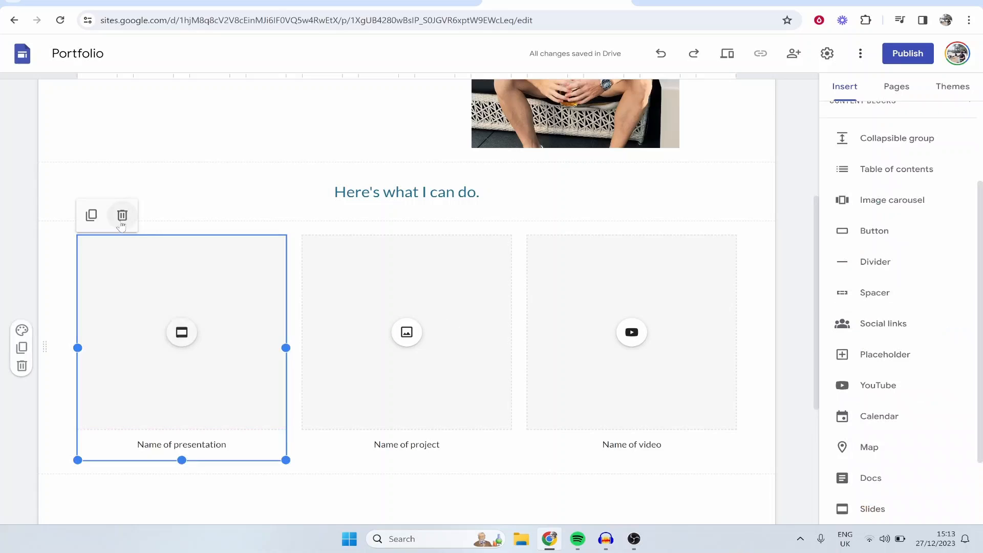
Step: Delete the remaining presentation, project and video placeholders below the "Here's what I can do." heading
click(122, 215)
click(401, 292)
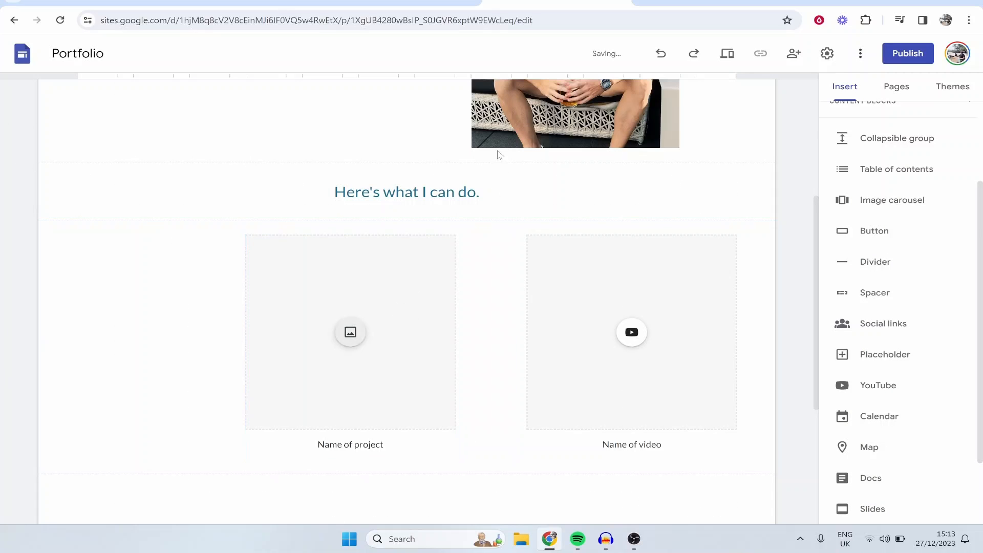
click(291, 218)
click(564, 252)
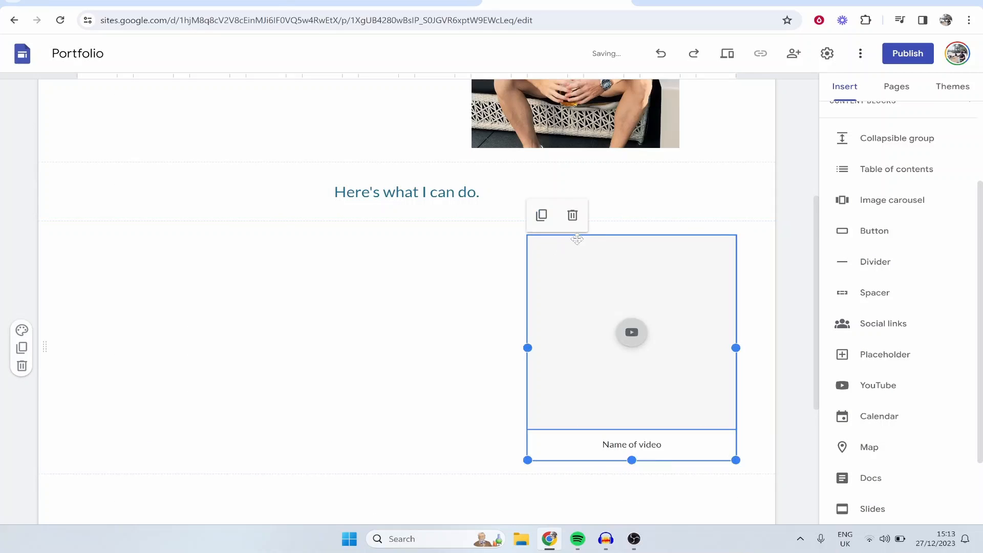
click(572, 218)
Step: Insert a three-column image-and-text content block between the "Here's what I can do." heading and the "Get in touch" line
scroll(860, 286, up, 3)
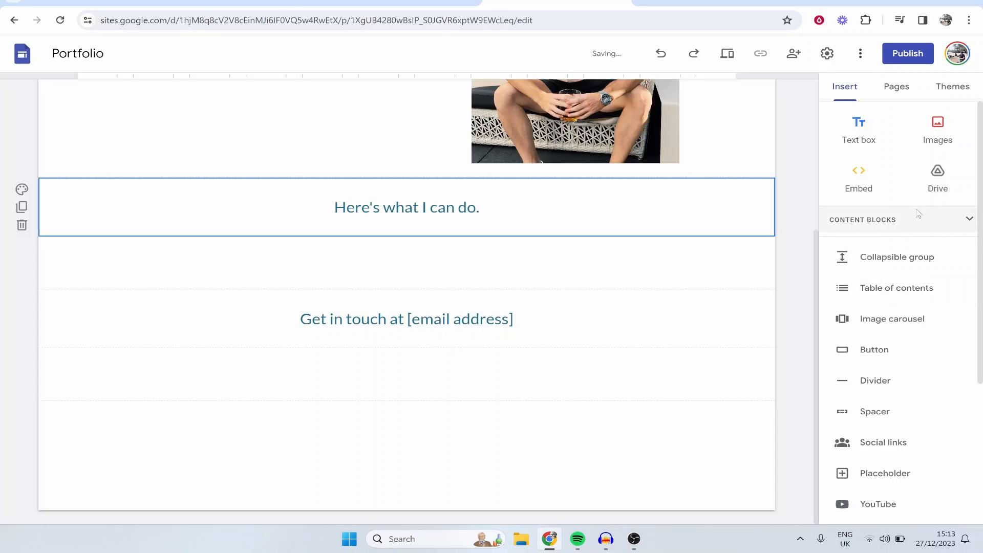
click(871, 220)
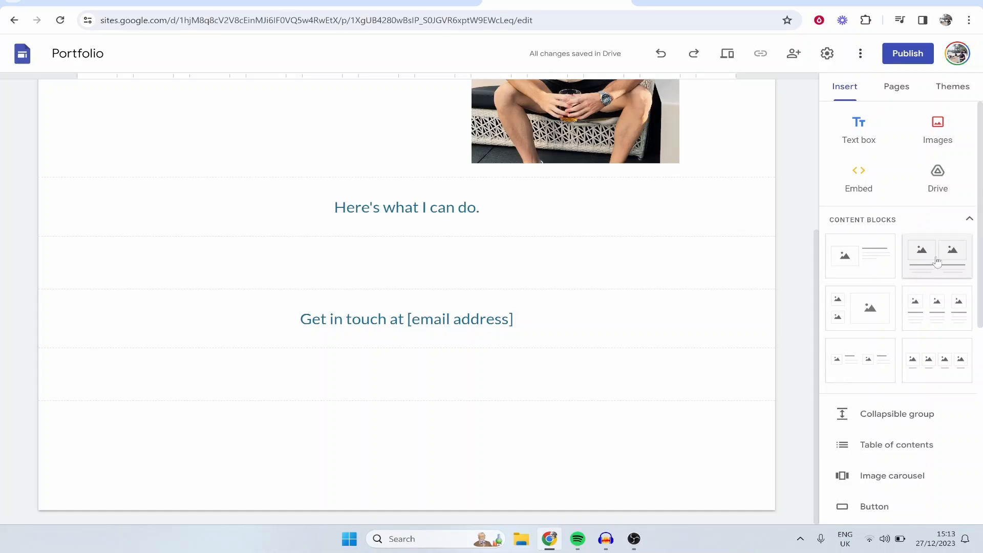
drag(937, 315, 367, 277)
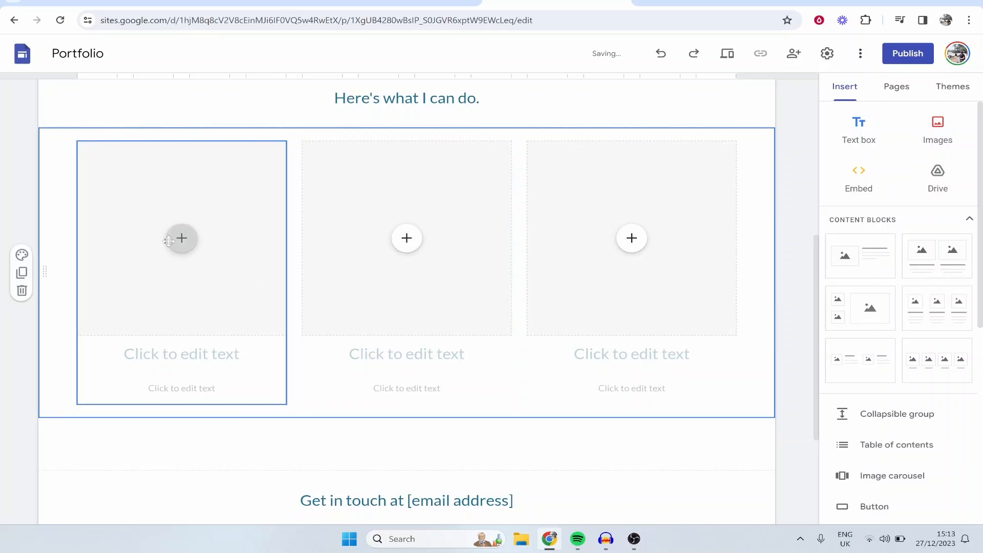
Step: Upload the "how to add music in capcut" thumbnail from the KnowledgeBase Videos folder into the first column's image placeholder
mouse_move(174, 247)
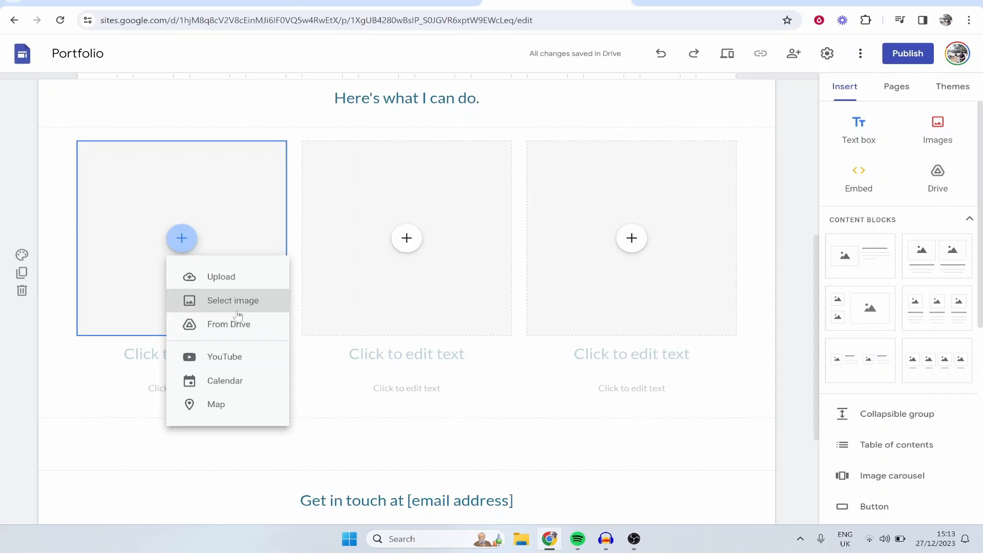
click(235, 277)
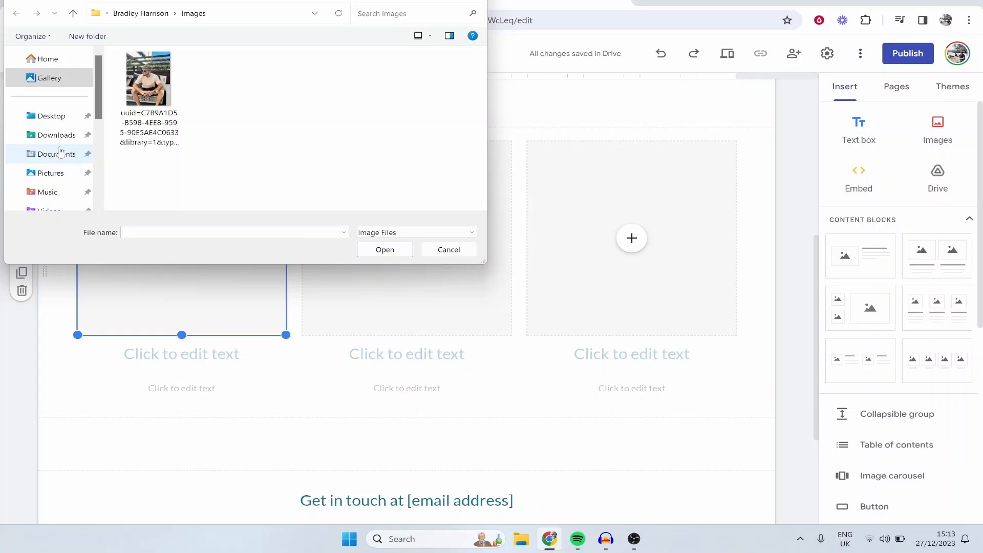
click(56, 155)
double_click(184, 110)
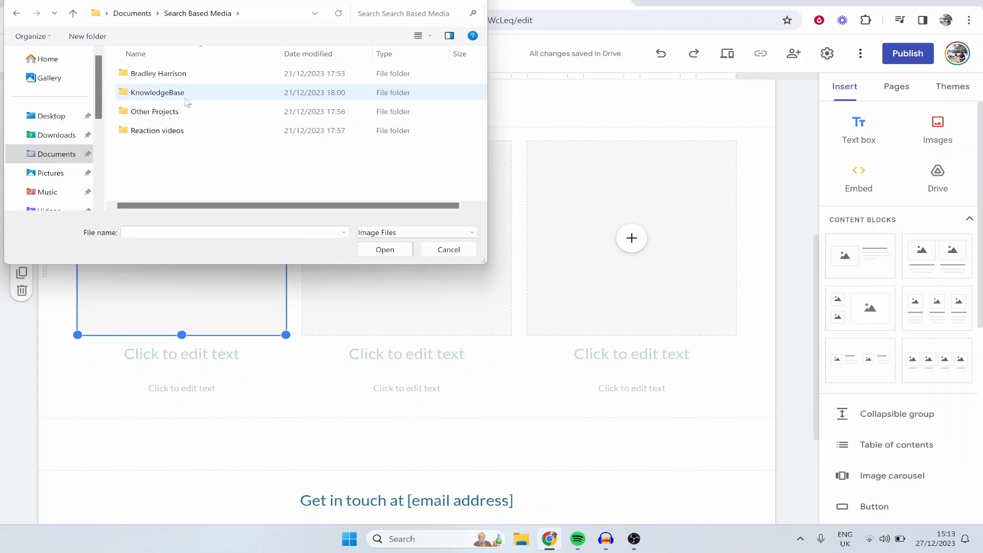
double_click(200, 101)
double_click(203, 98)
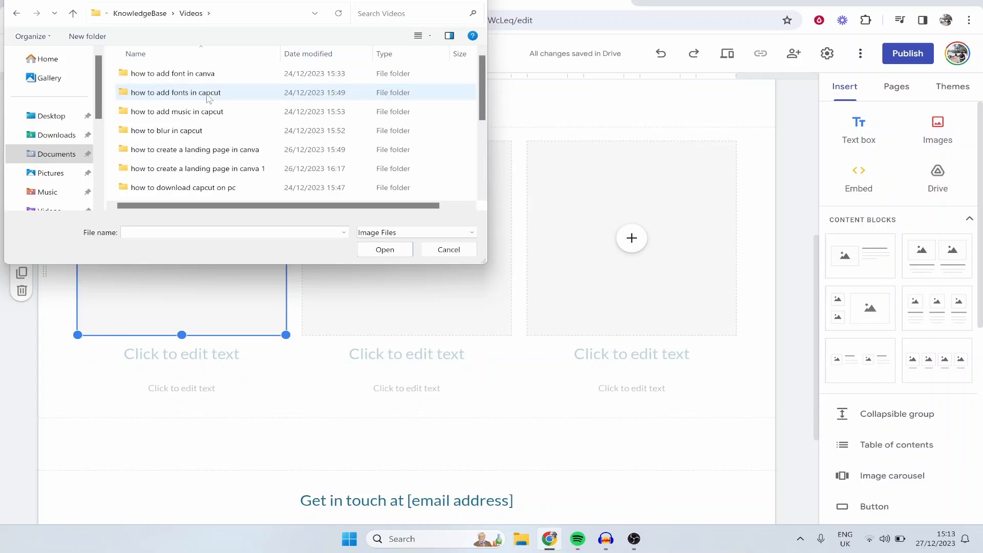
double_click(214, 110)
double_click(149, 95)
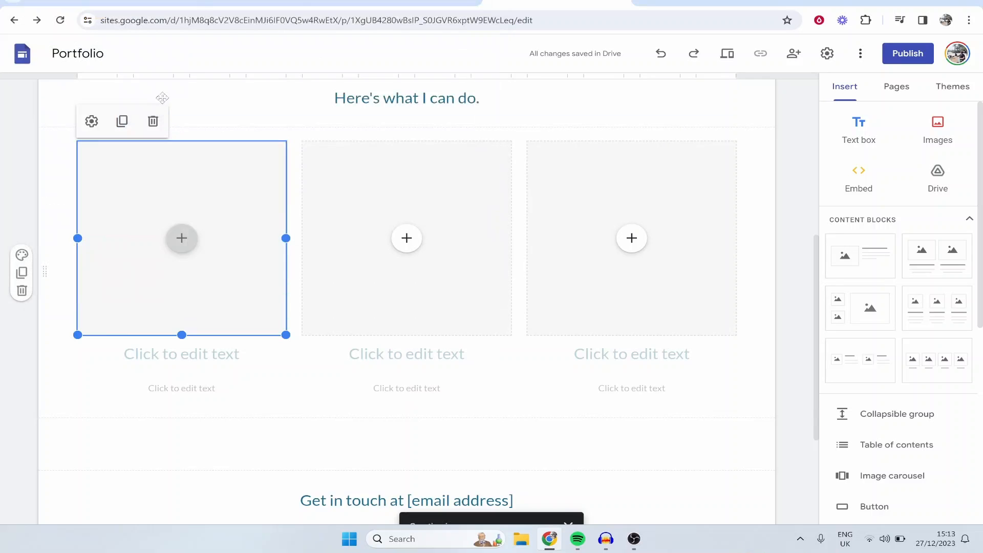
Step: Uncrop the CapCut thumbnail in the first column so the whole image shows
click(415, 248)
click(206, 222)
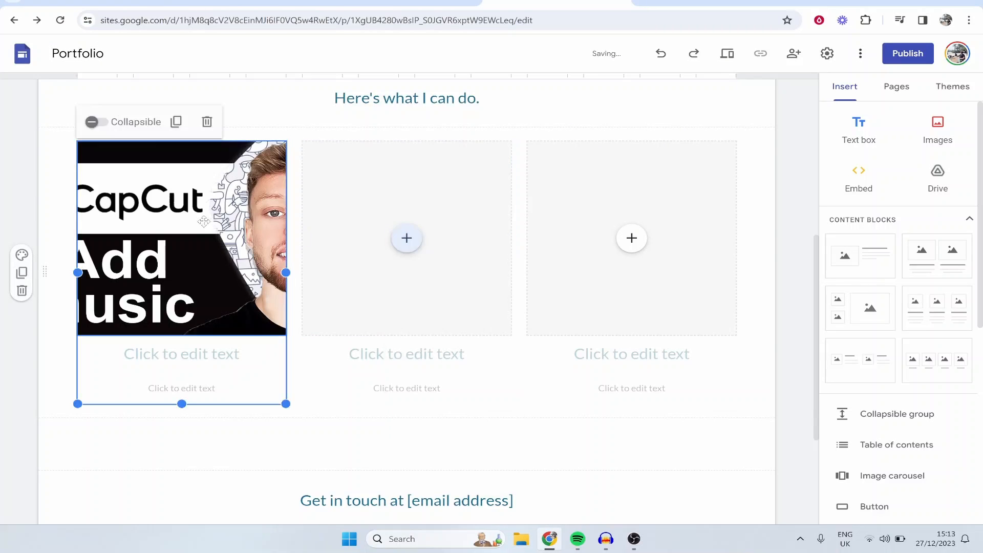
drag(286, 404, 259, 380)
click(219, 185)
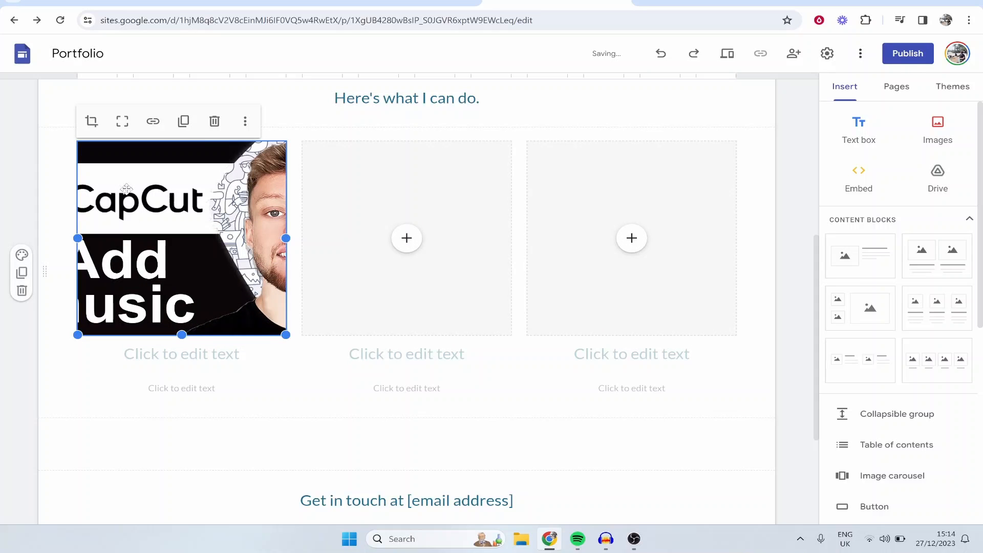
click(323, 385)
click(161, 270)
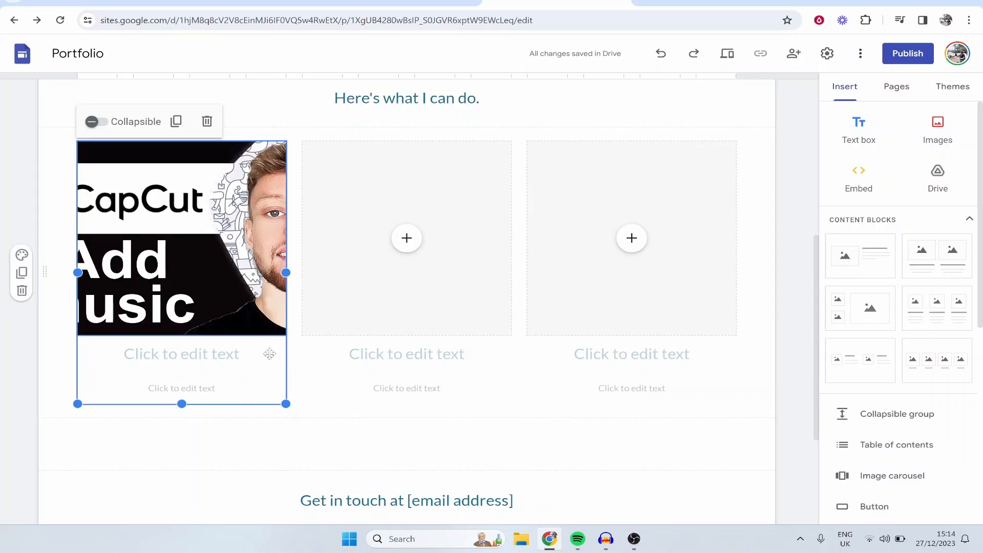
click(239, 244)
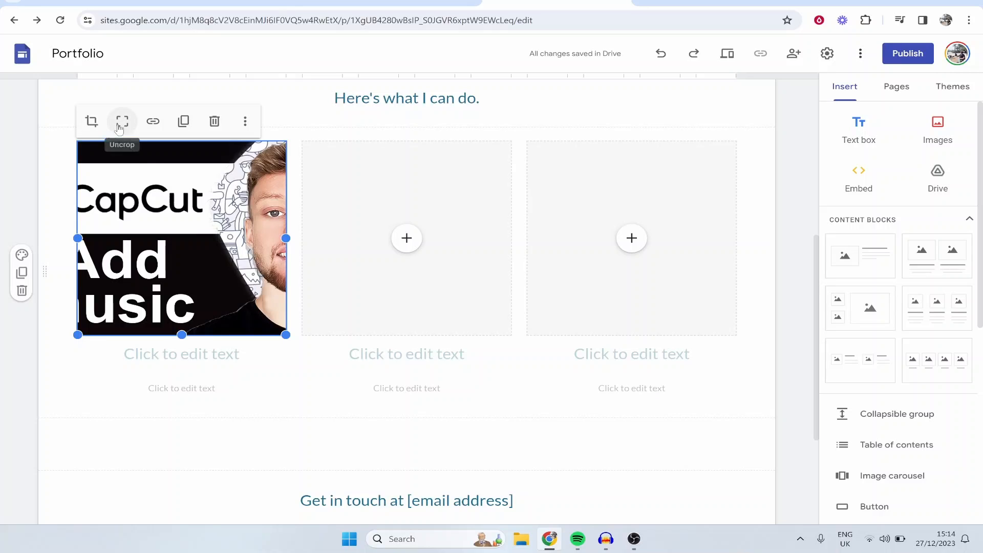
click(122, 125)
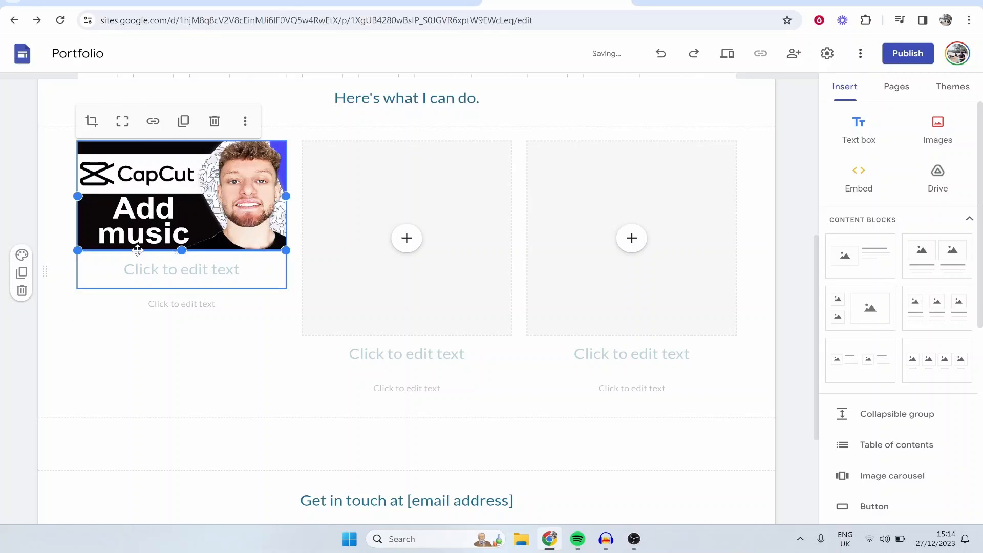
Step: Title the first column "Thumbnail example 1" and delete the smaller text line beneath it
click(200, 271)
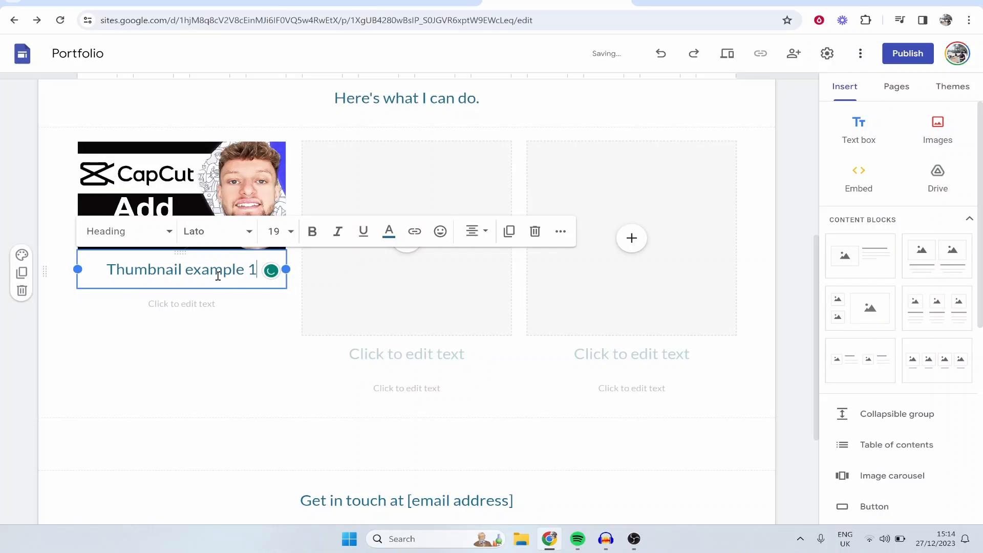
click(390, 339)
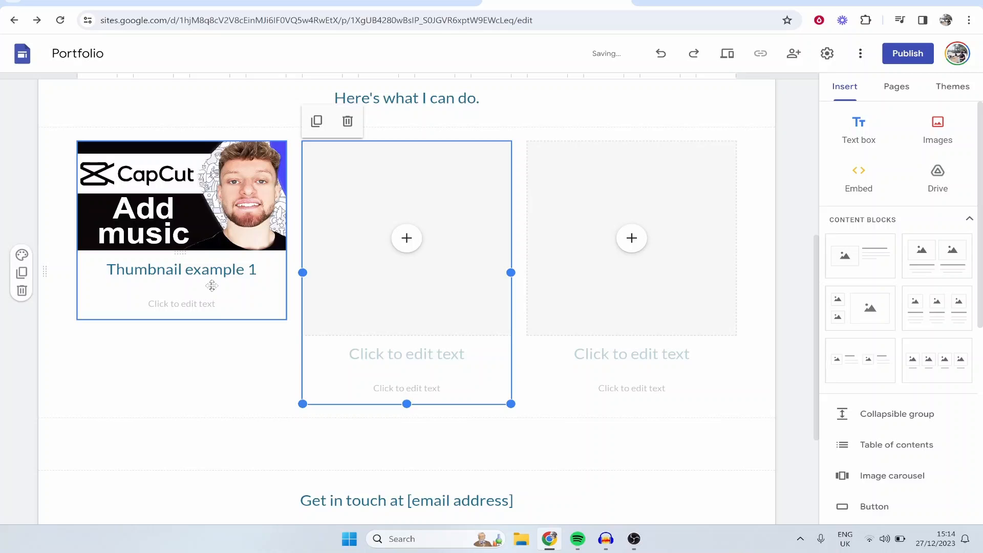
click(214, 307)
click(587, 269)
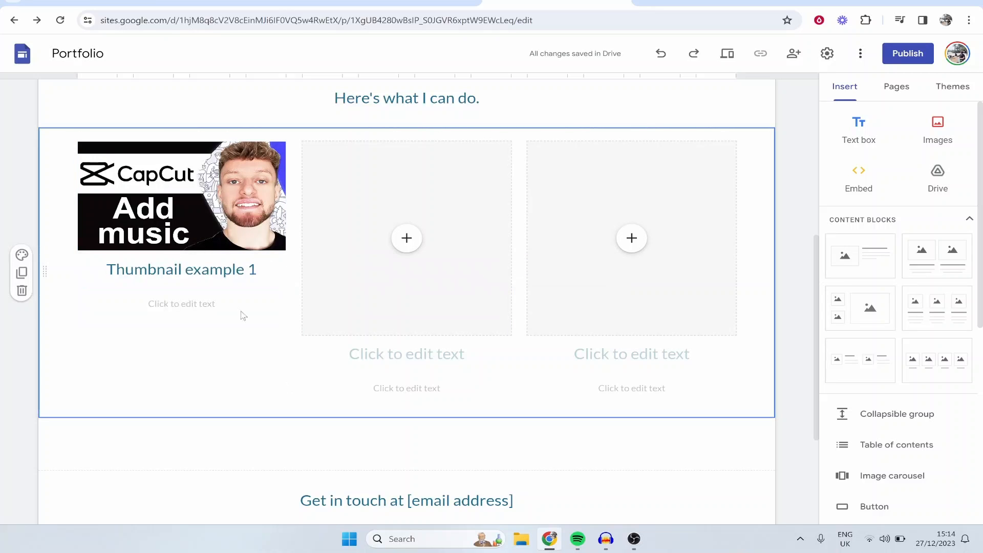
click(217, 305)
click(587, 270)
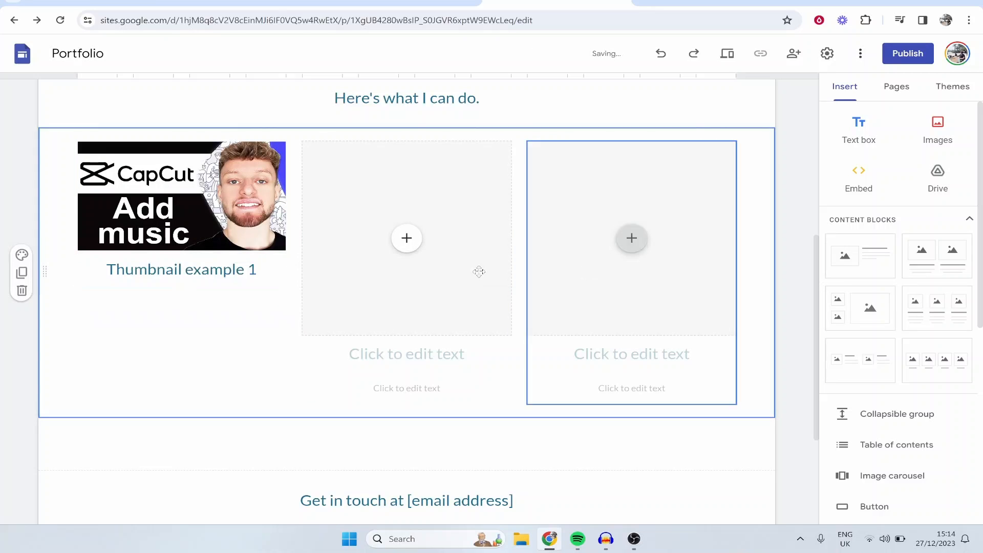
Step: Make the "Thumbnail example 1" title bold
click(253, 278)
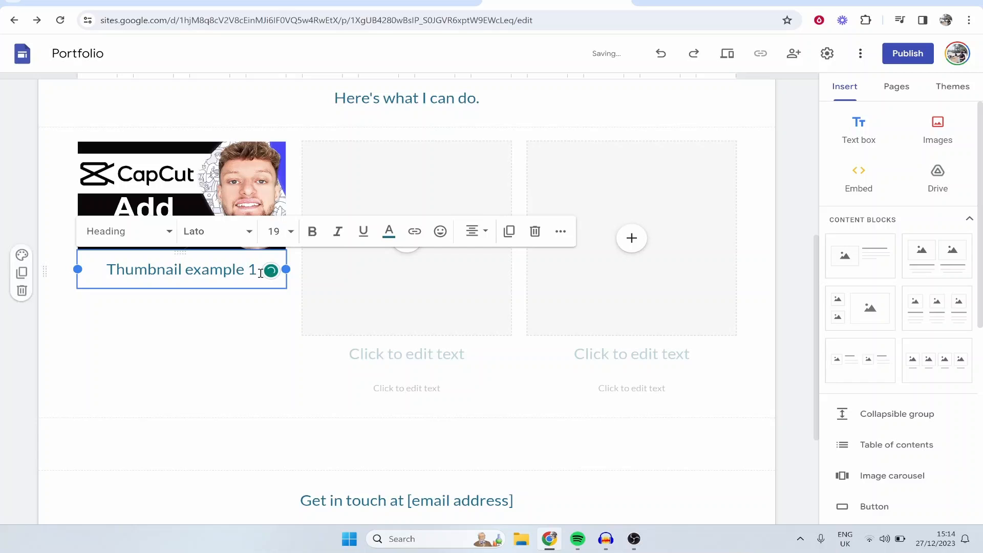
drag(253, 278, 15, 278)
click(313, 231)
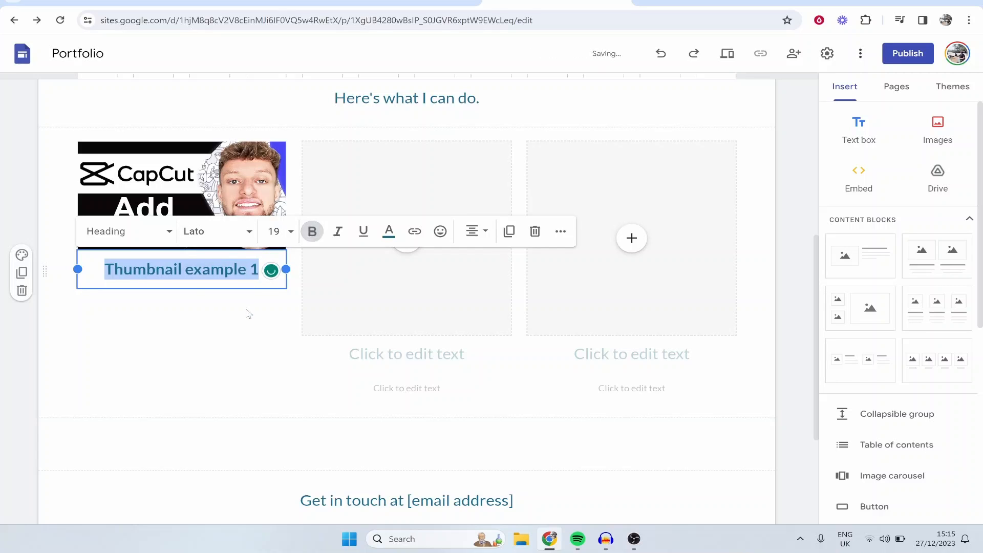
click(248, 313)
Step: Start an image upload for the middle column's placeholder and go to the Videos folder
click(413, 256)
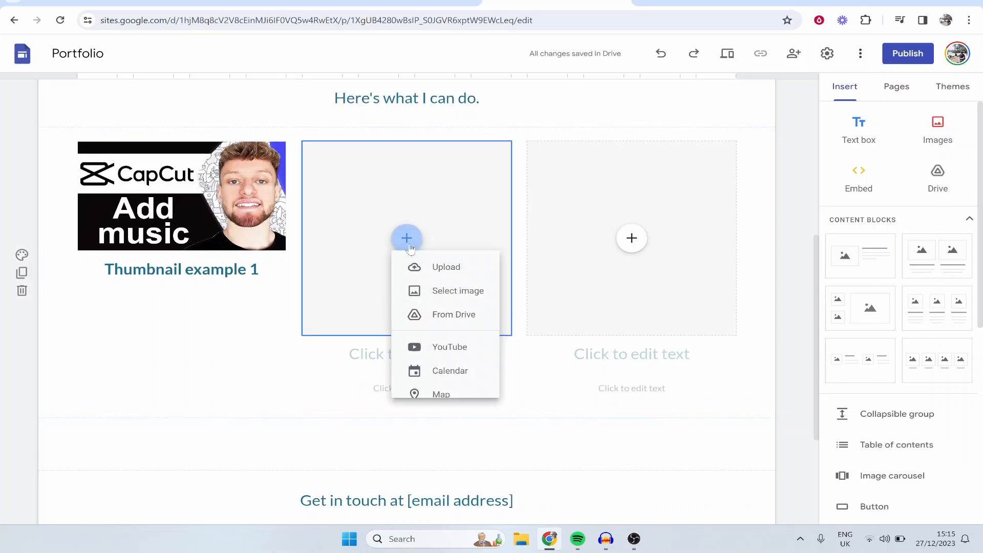
click(447, 277)
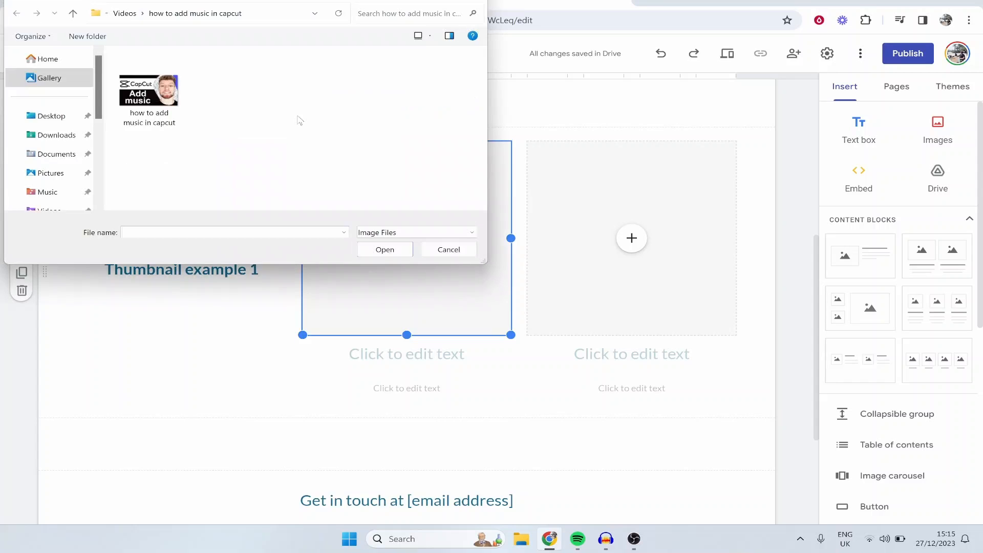
click(125, 13)
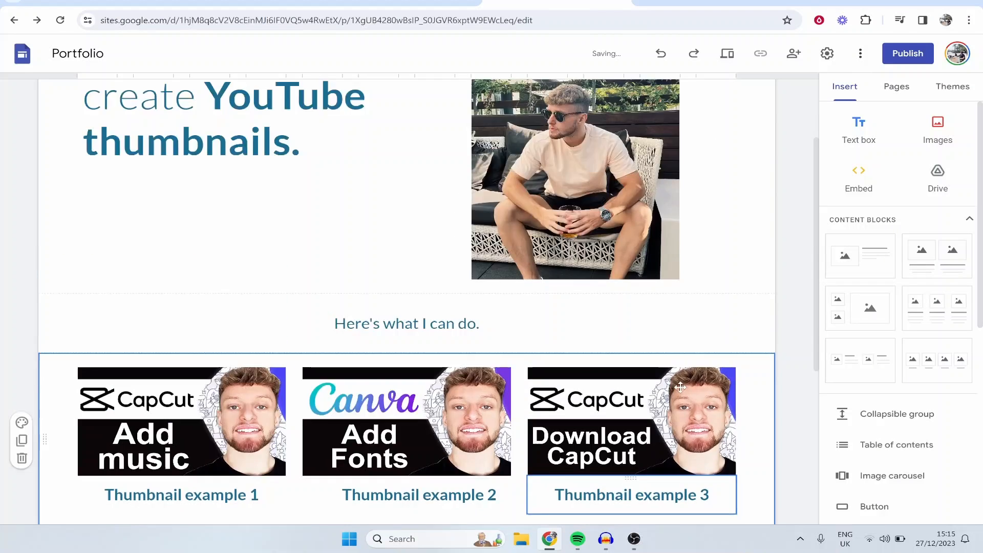
Step: Move the portrait photo to the page's right margin and widen the headline text box to fill the space beside it
scroll(288, 168, up, 3)
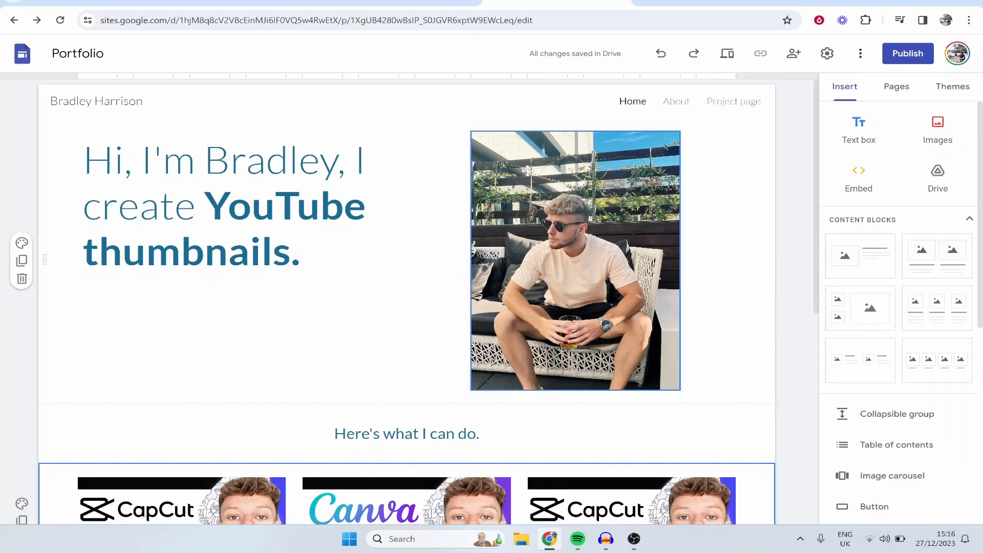
drag(527, 172, 635, 198)
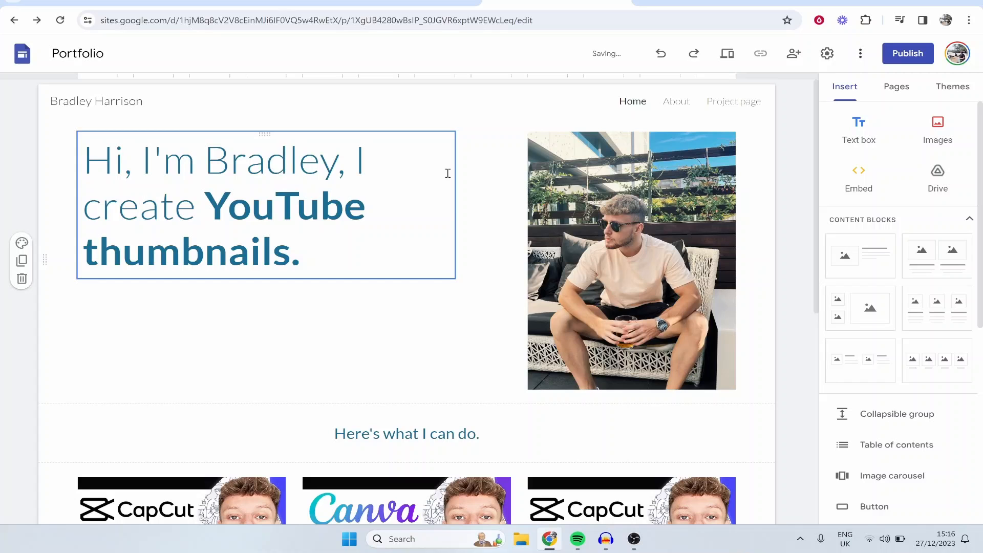
click(447, 173)
drag(454, 209, 455, 206)
click(455, 206)
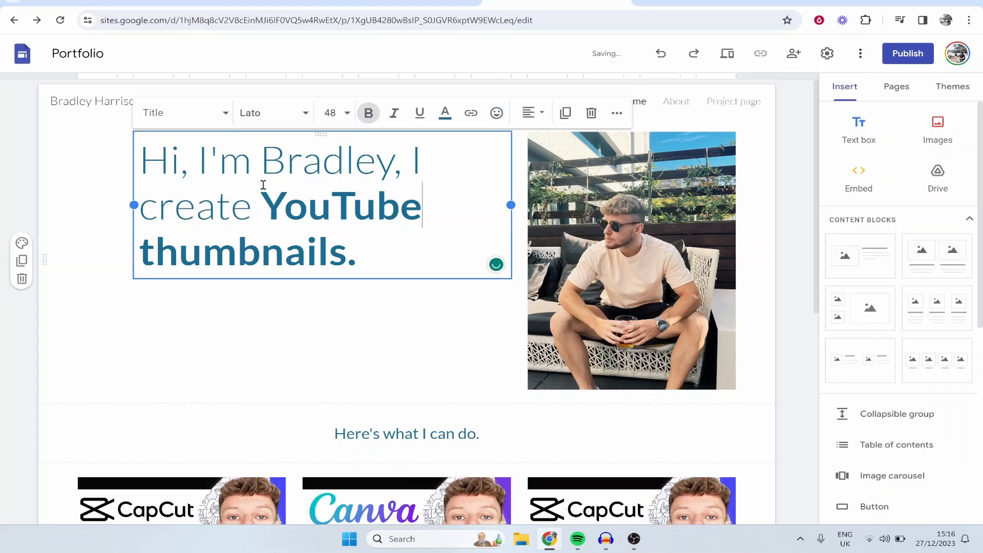
click(429, 301)
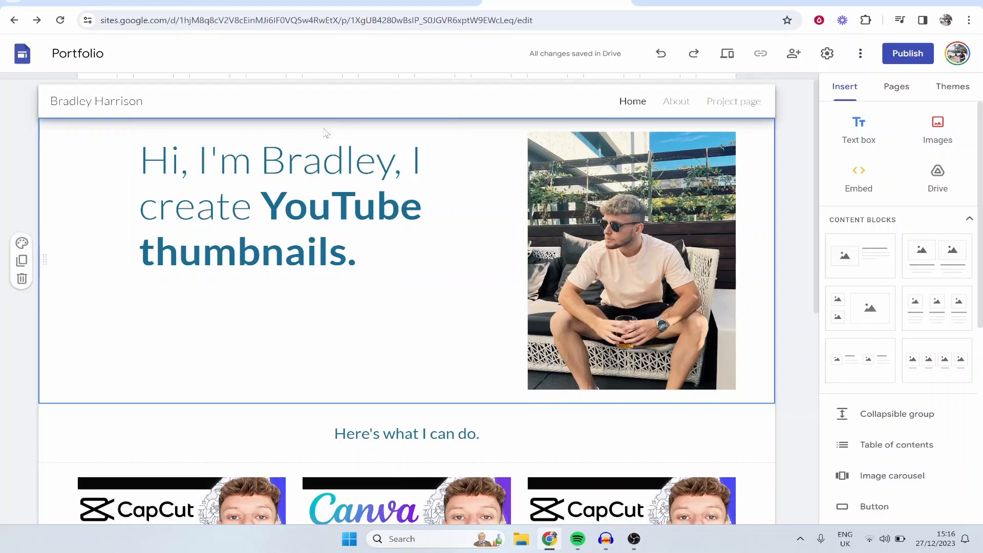
drag(321, 134, 268, 150)
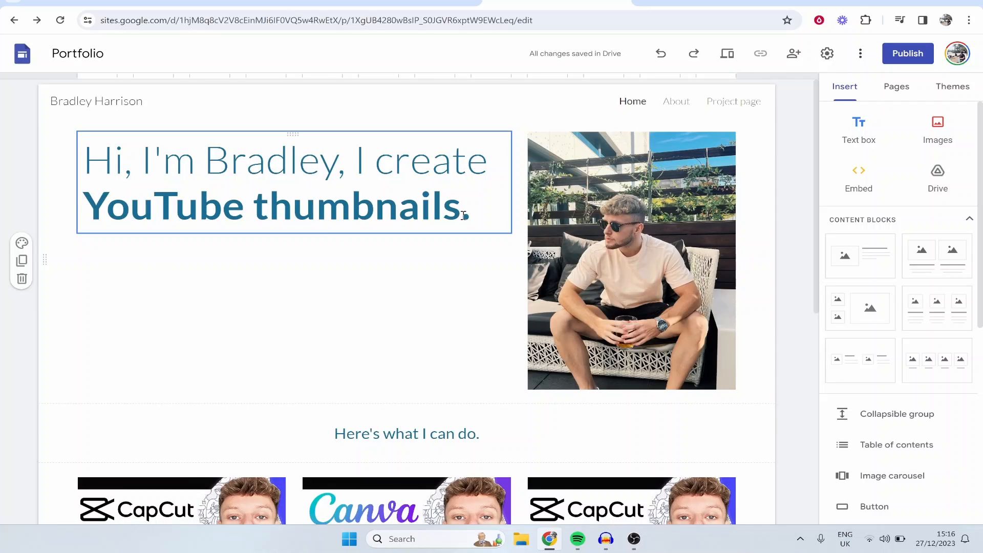
scroll(395, 266, down, 5)
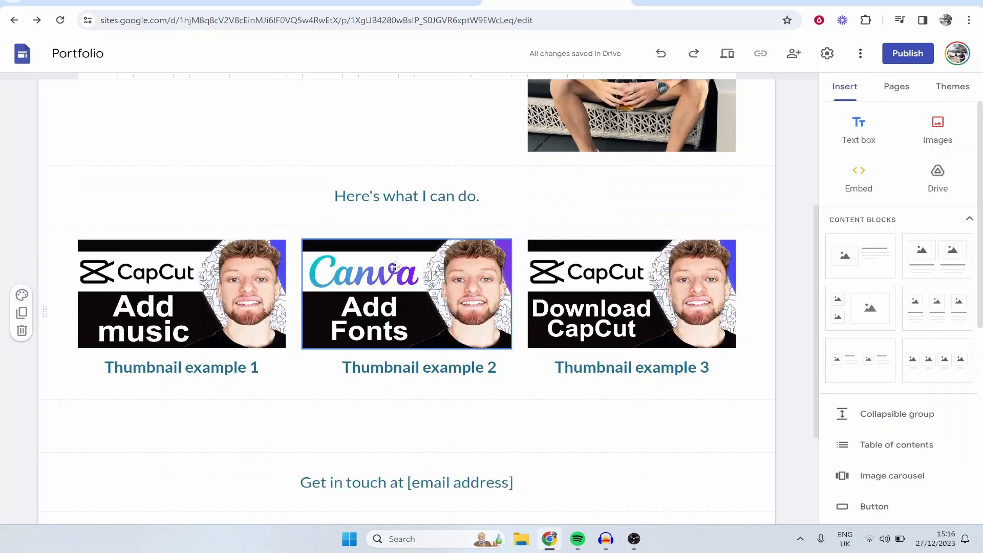
scroll(395, 266, down, 3)
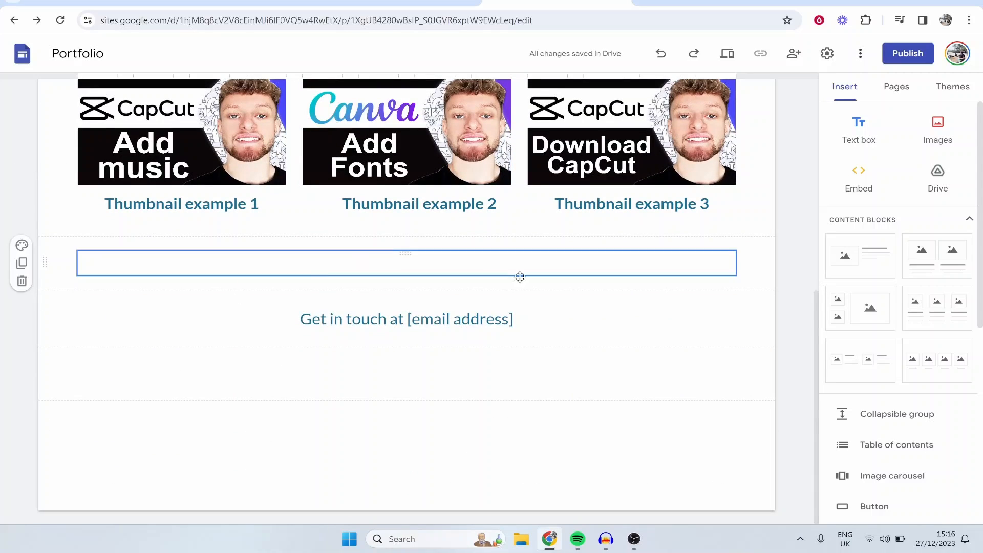
Step: Start inserting a YouTube video and copy the link of "How To Create a Wix Website 2024" from the KnowledgeBase channel in the YouTube tab
scroll(472, 237, up, 2)
scroll(491, 323, down, 1)
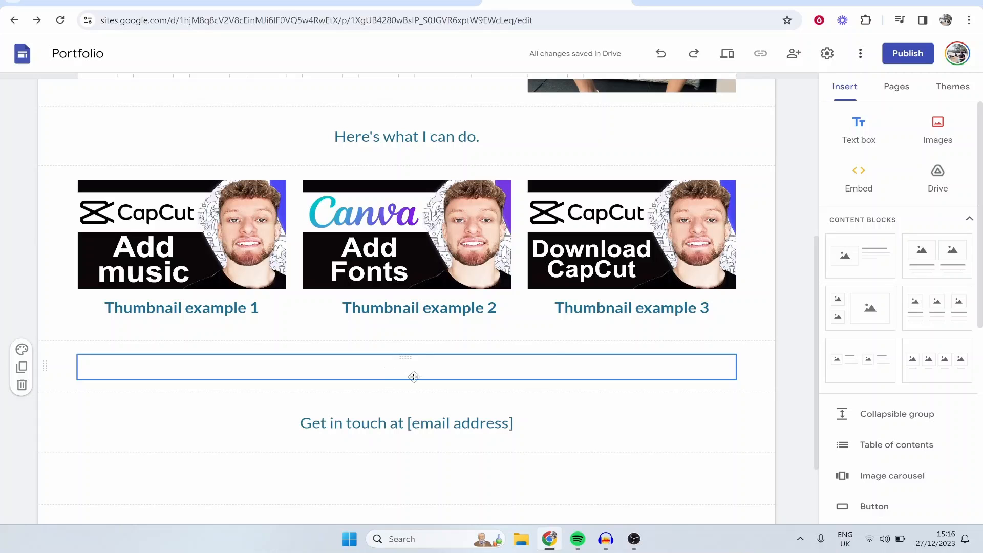
scroll(901, 307, down, 5)
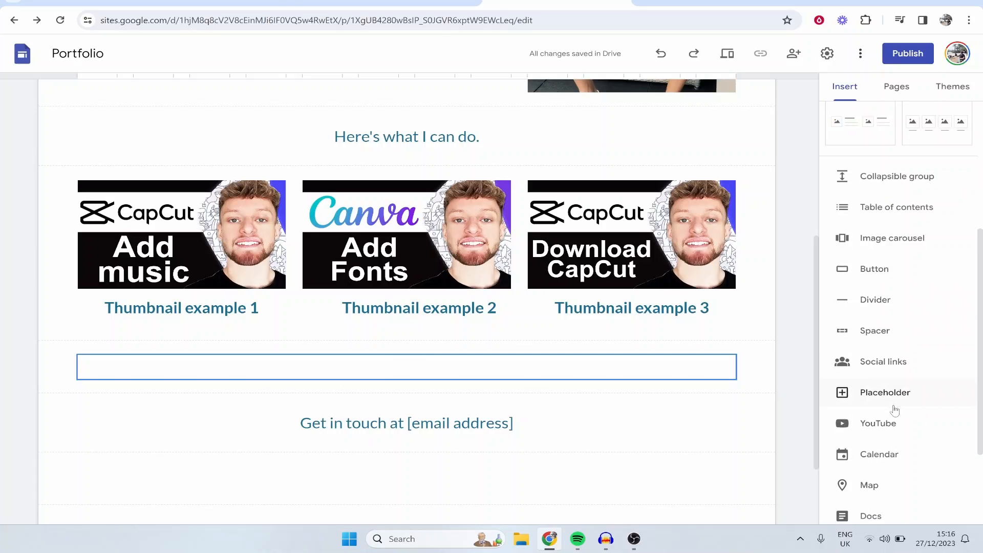
click(903, 422)
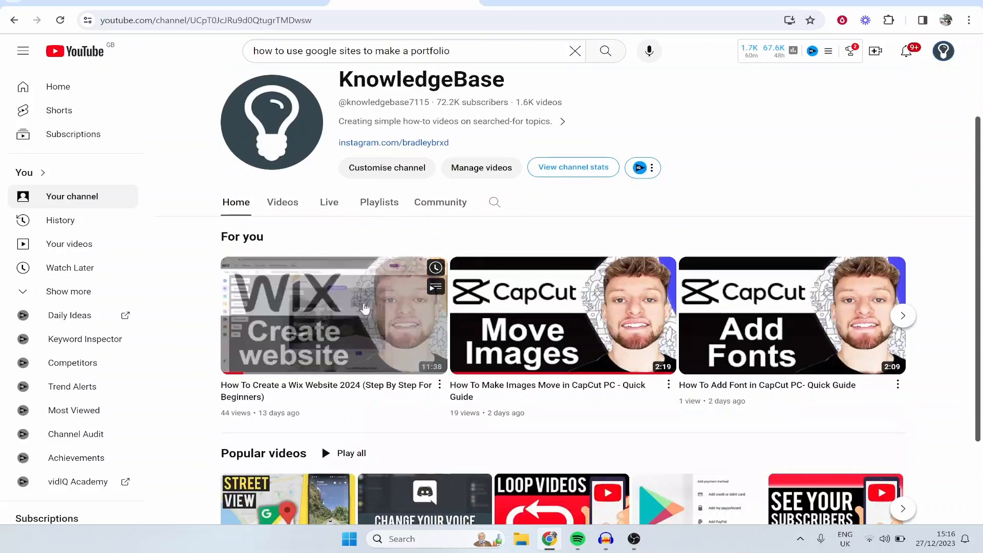
right_click(365, 313)
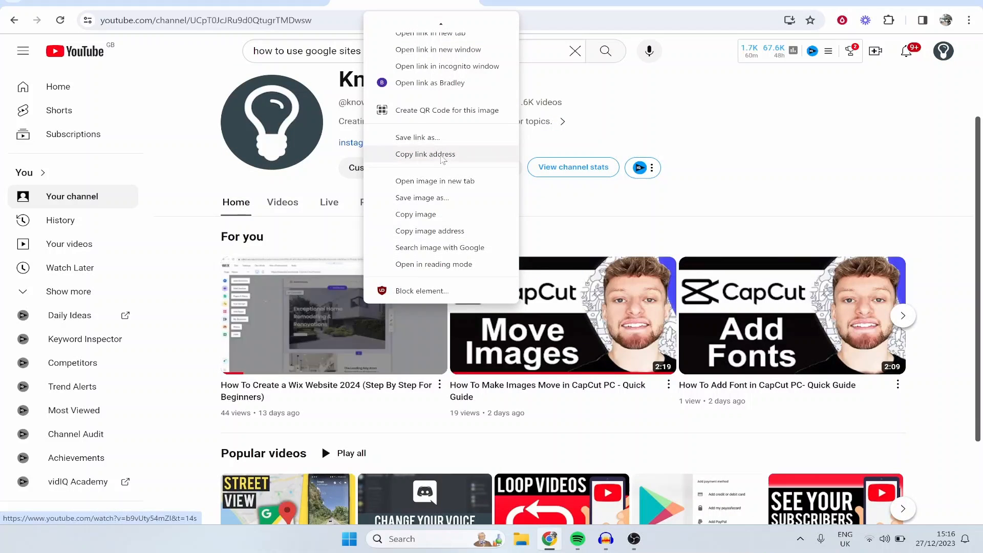
click(443, 156)
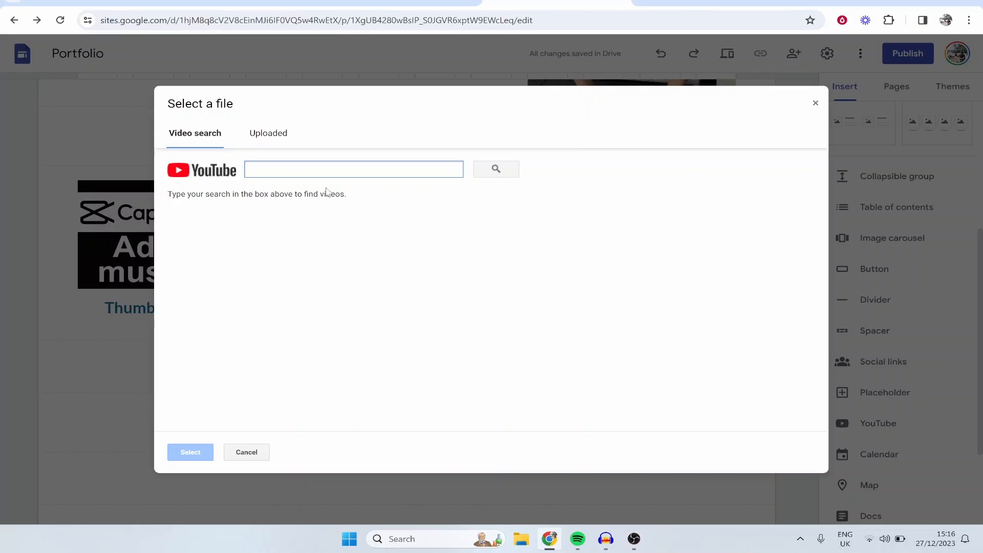
Step: Look up the copied video link in the site editor's YouTube search and insert the Wix website video into the page
text(https://www.youtube.com/watch?v=b9vUty54mZI&t=14s)
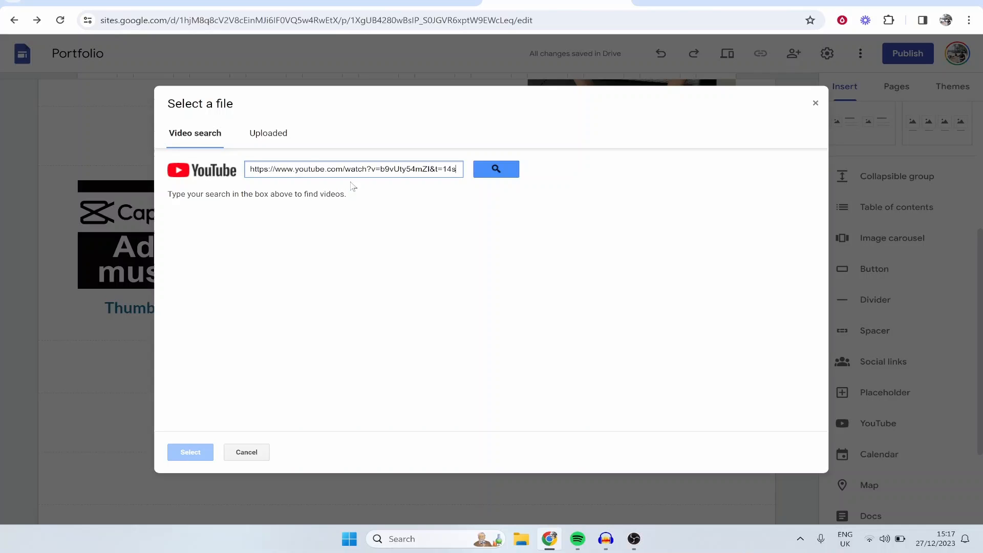
click(477, 172)
click(428, 230)
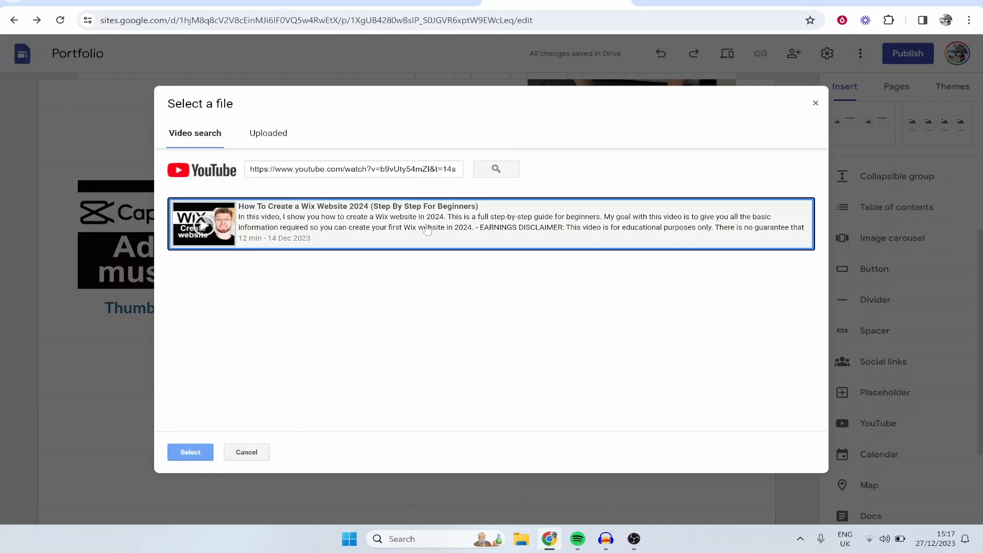
click(192, 460)
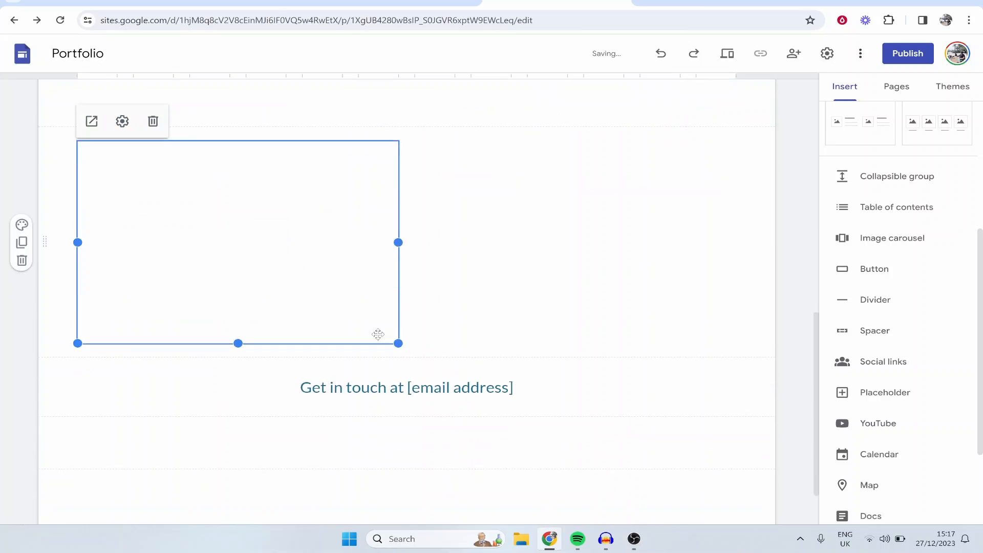
Step: Enlarge the embedded Wix video and centre it horizontally in its section
drag(398, 242, 537, 244)
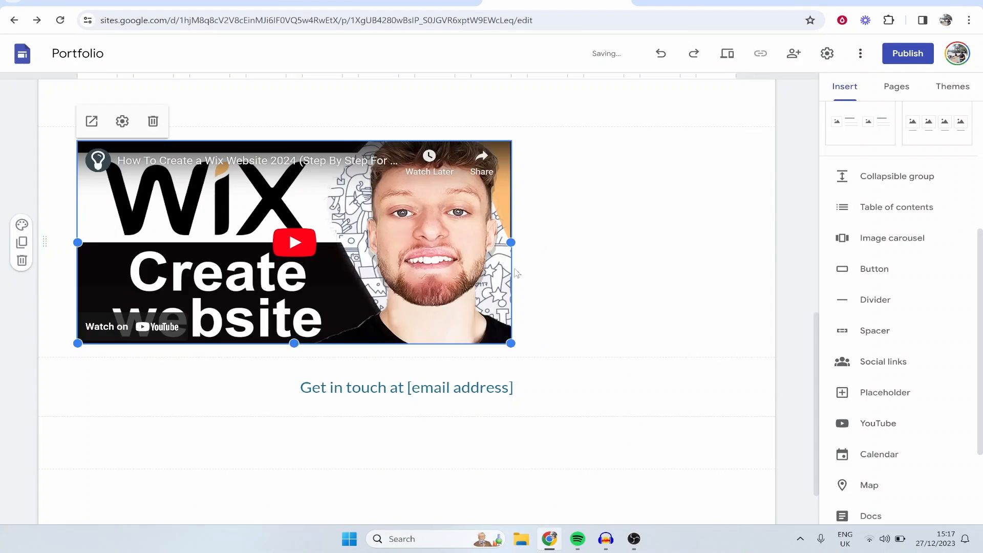
drag(511, 339, 566, 408)
drag(494, 378, 408, 290)
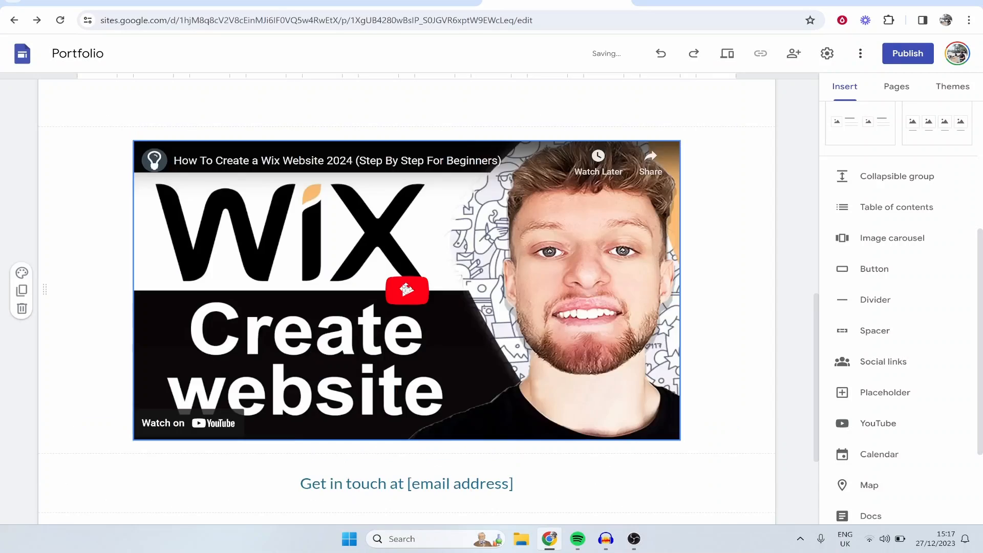
Step: Review the home page layout from the headline and portrait down to the thumbnail examples and embedded video
scroll(384, 285, up, 4)
scroll(361, 287, up, 2)
scroll(366, 307, down, 6)
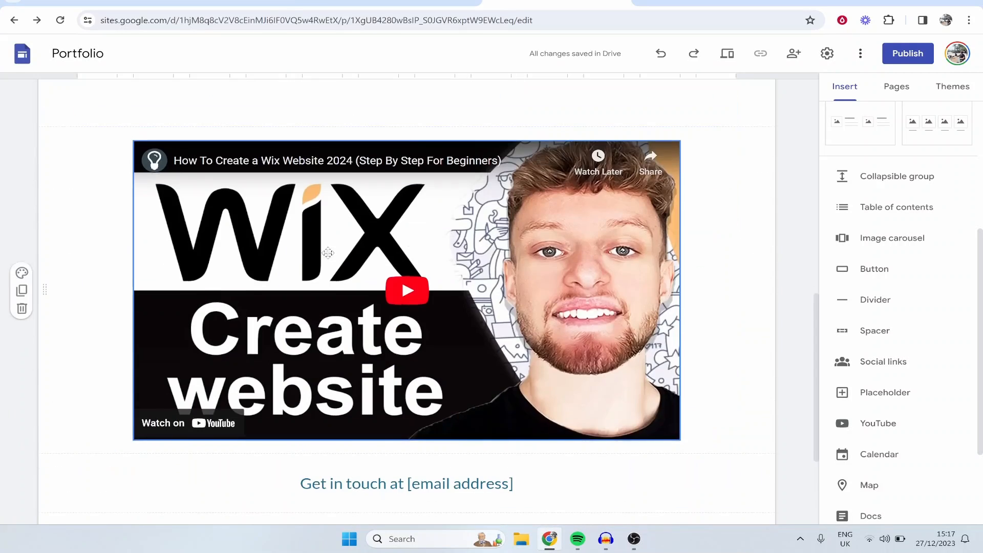
scroll(368, 314, up, 12)
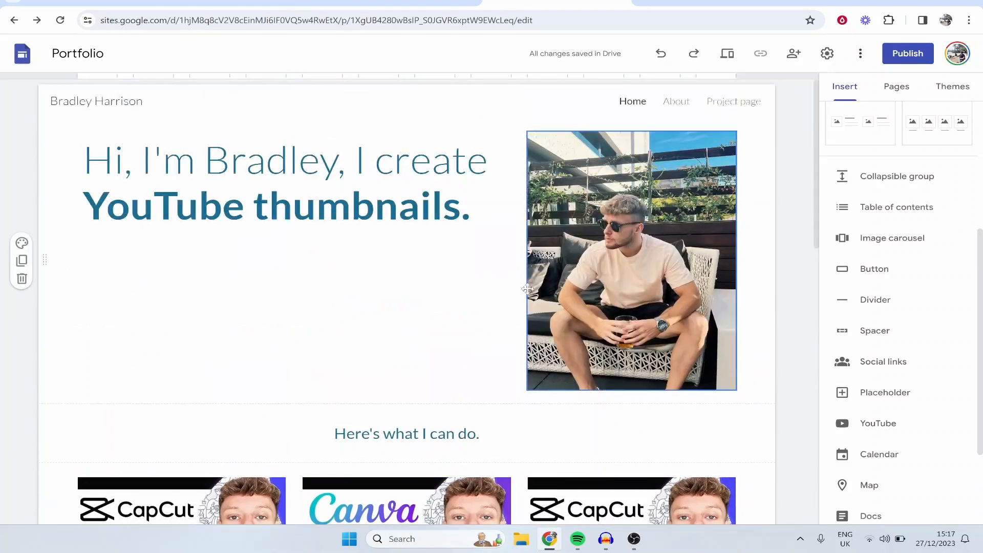
scroll(379, 231, down, 1)
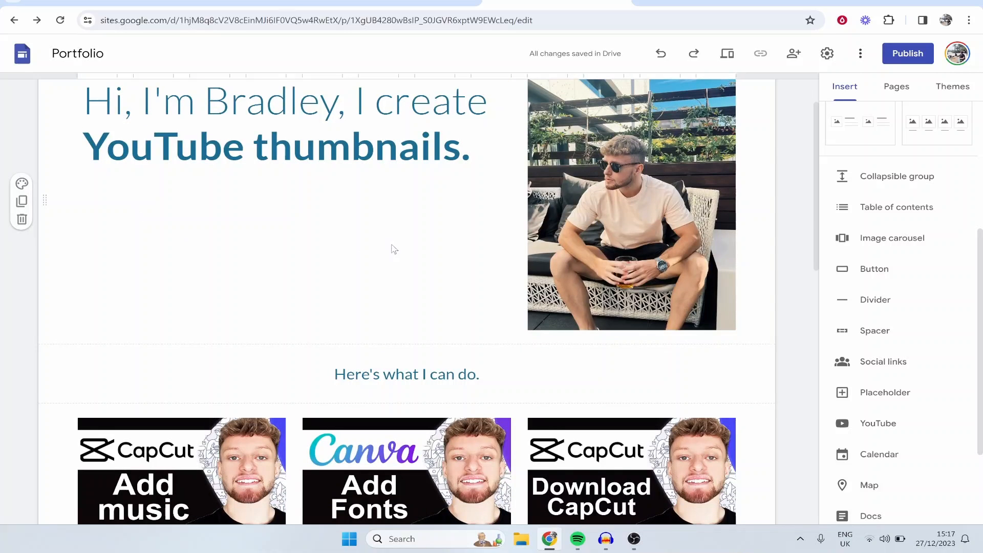
scroll(359, 240, up, 1)
scroll(281, 265, down, 3)
scroll(245, 245, up, 3)
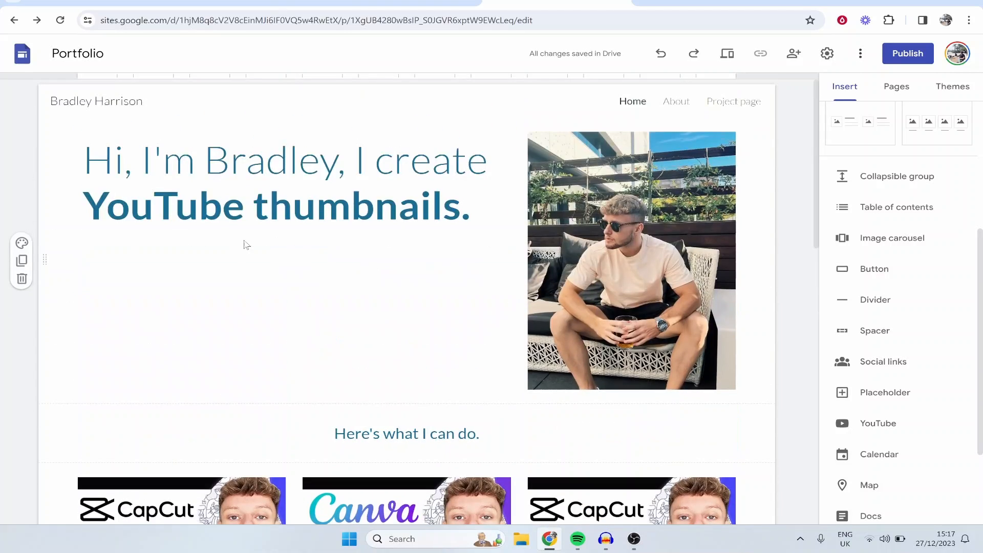
scroll(204, 254, down, 3)
scroll(493, 325, down, 3)
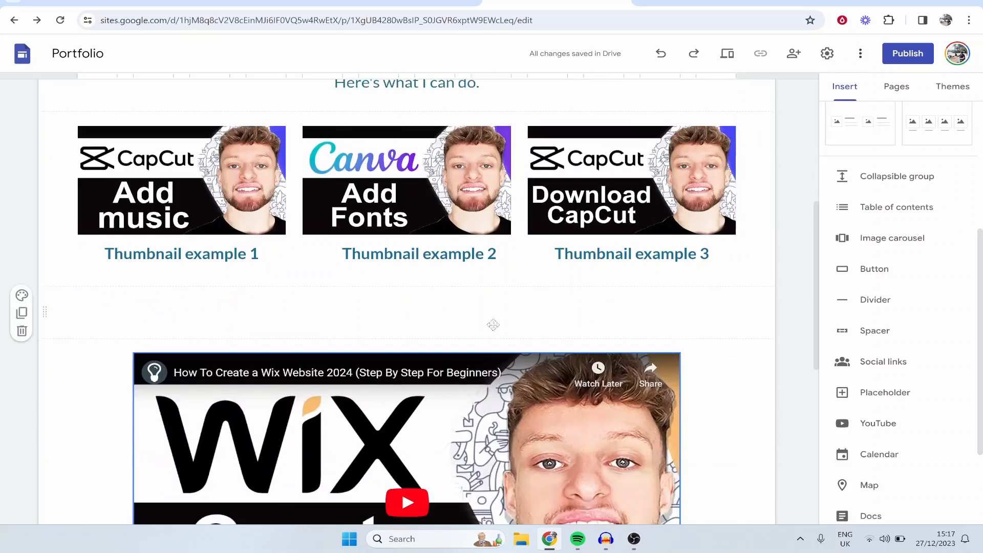
Step: Replace the "[email address]" placeholder in the "Get in touch at" line with the contact's e-mail address
scroll(493, 325, down, 5)
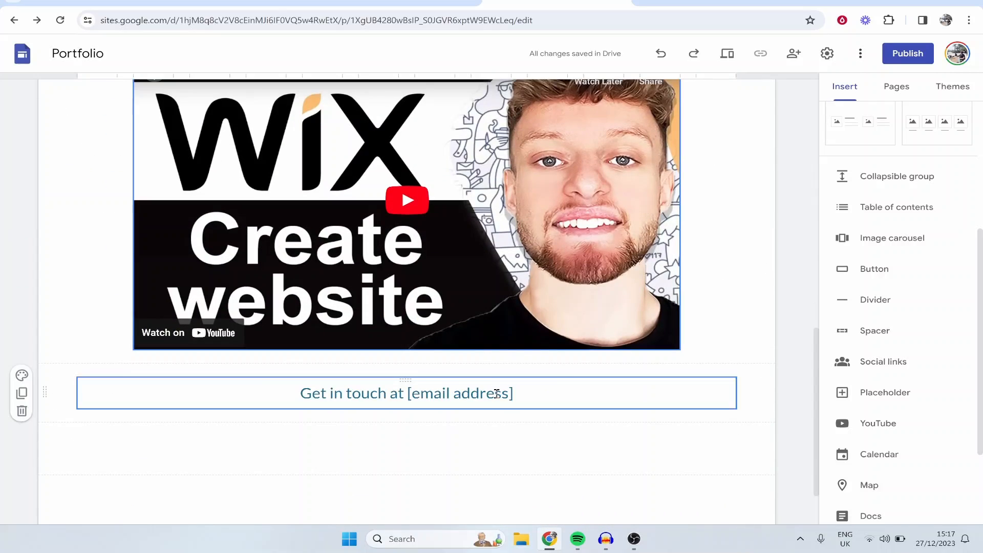
drag(513, 393, 422, 388)
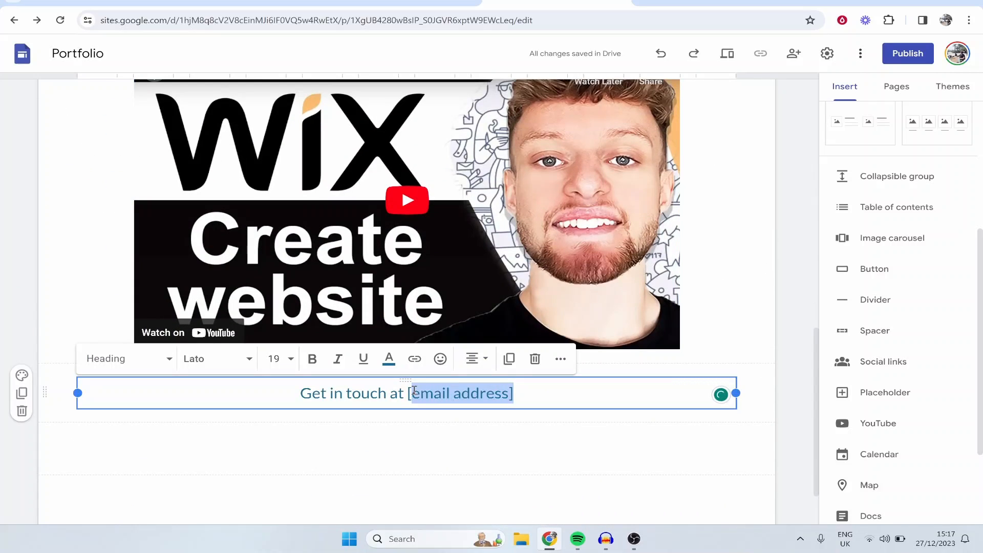
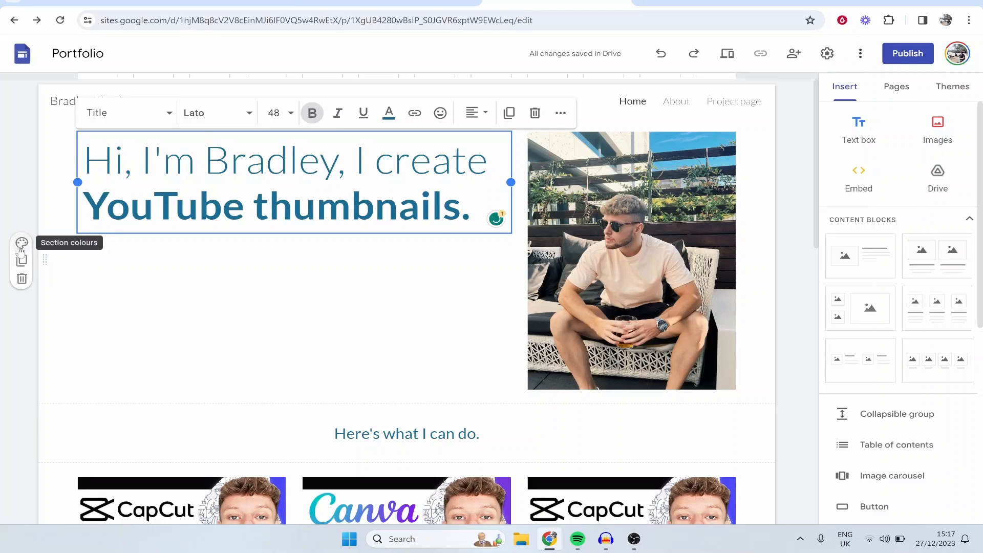
Step: Try the Simple theme's pink, green, purple and black colour options on the site
click(21, 243)
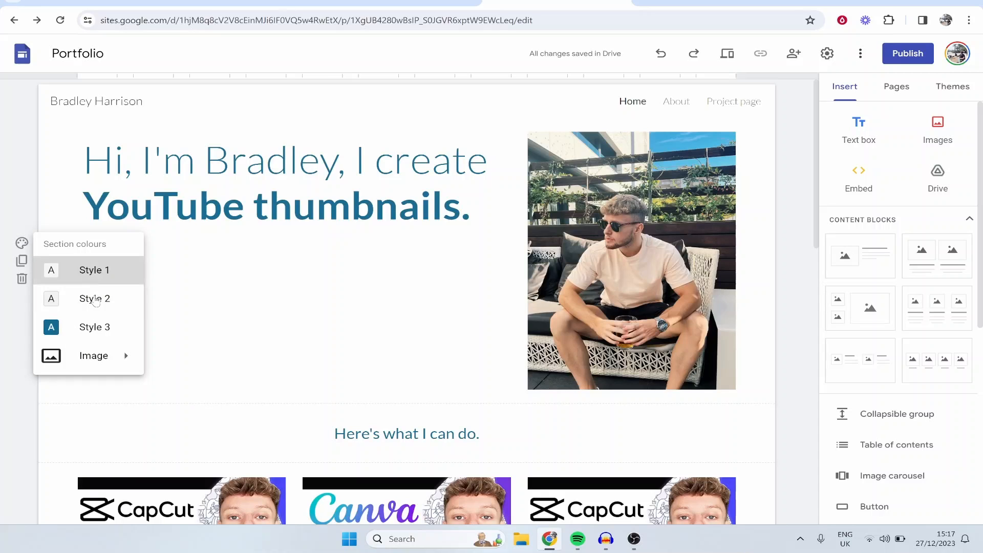
click(953, 86)
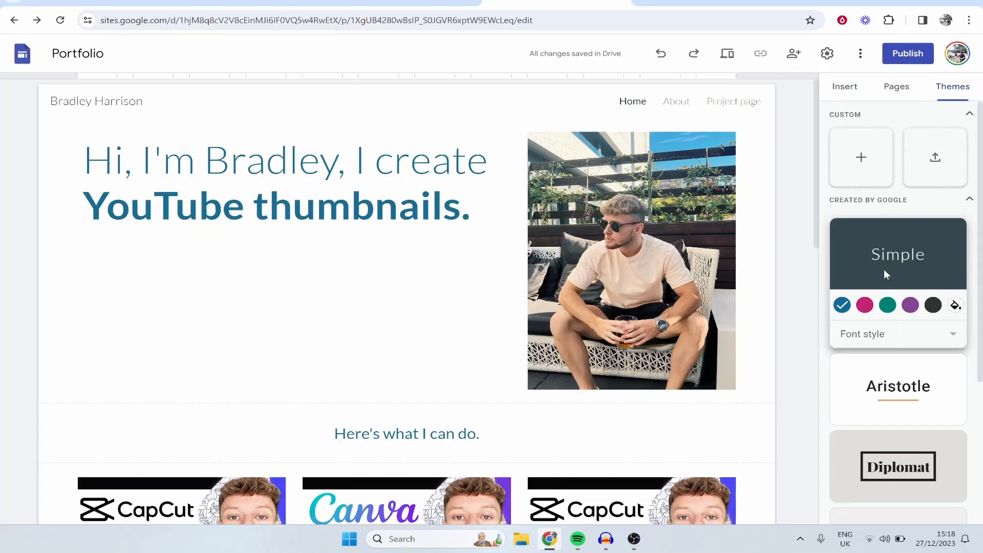
scroll(904, 269, down, 1)
click(865, 245)
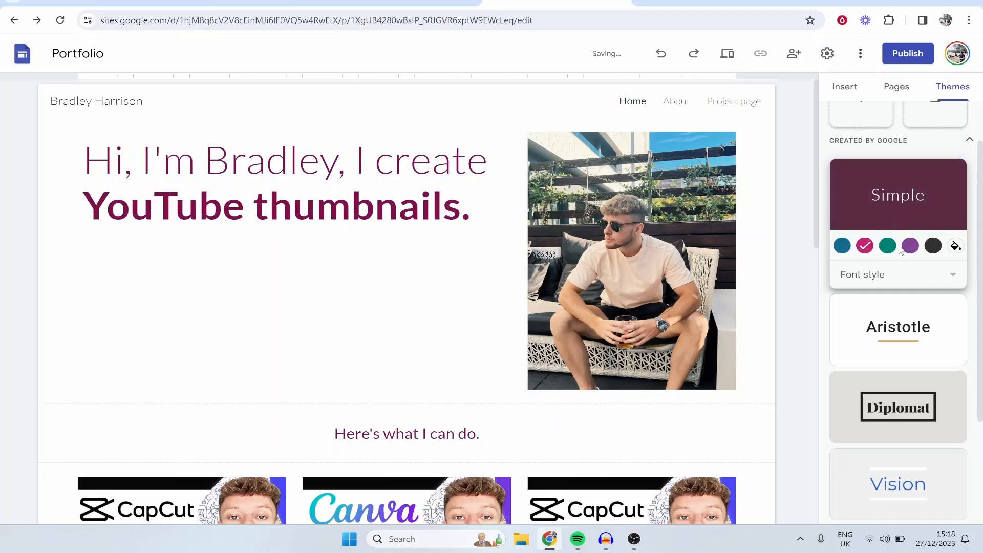
click(888, 246)
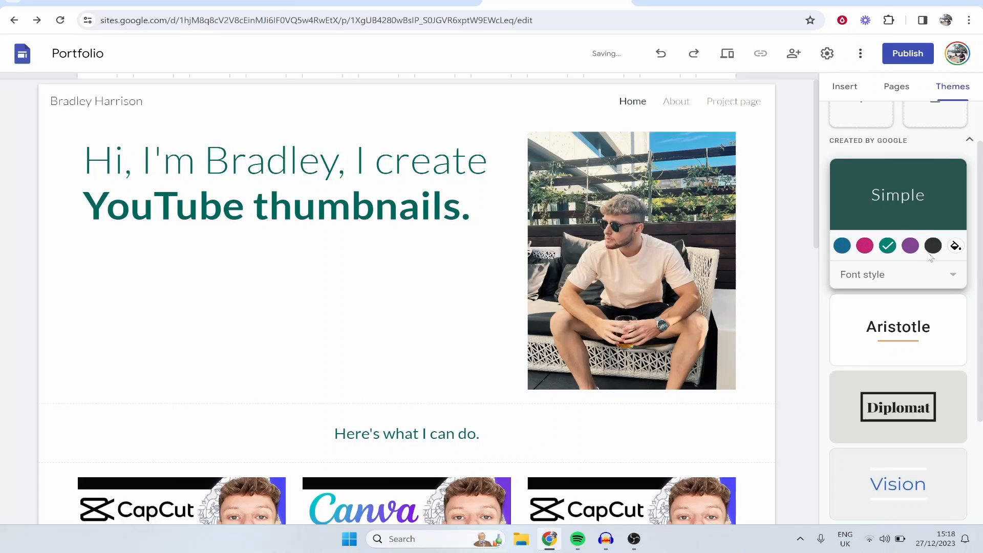
click(916, 249)
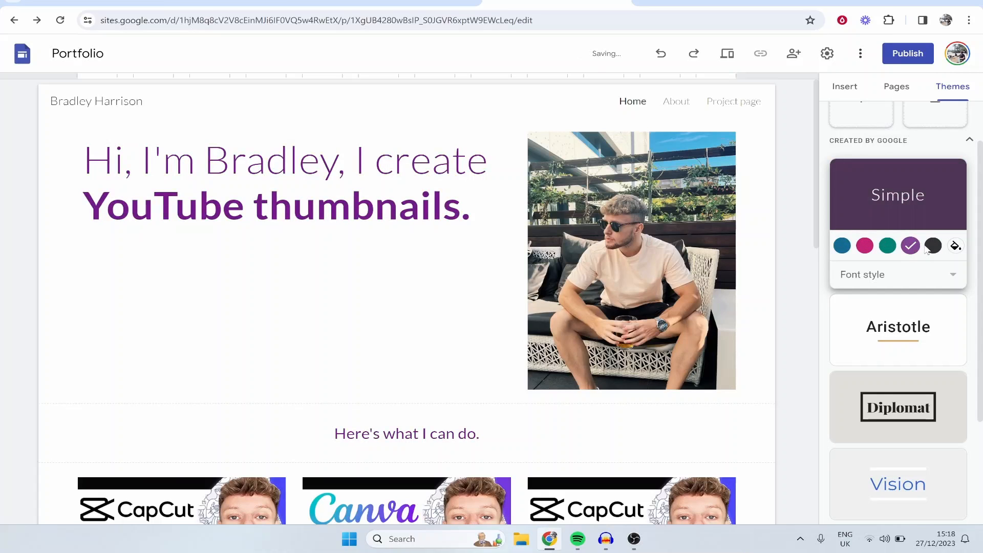
click(926, 250)
Step: Try the custom red #fb0000 for the Simple theme and switch back to its green option
click(956, 246)
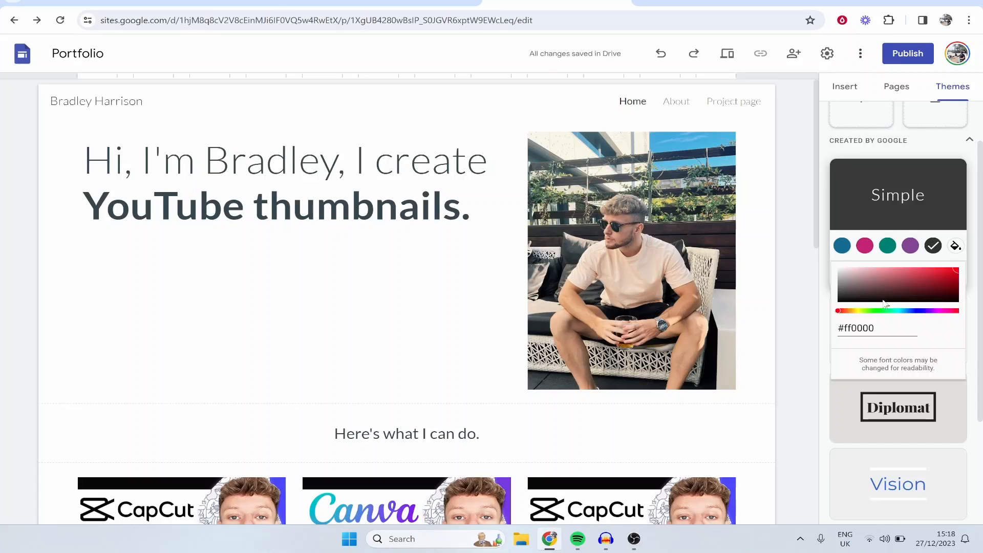
click(957, 268)
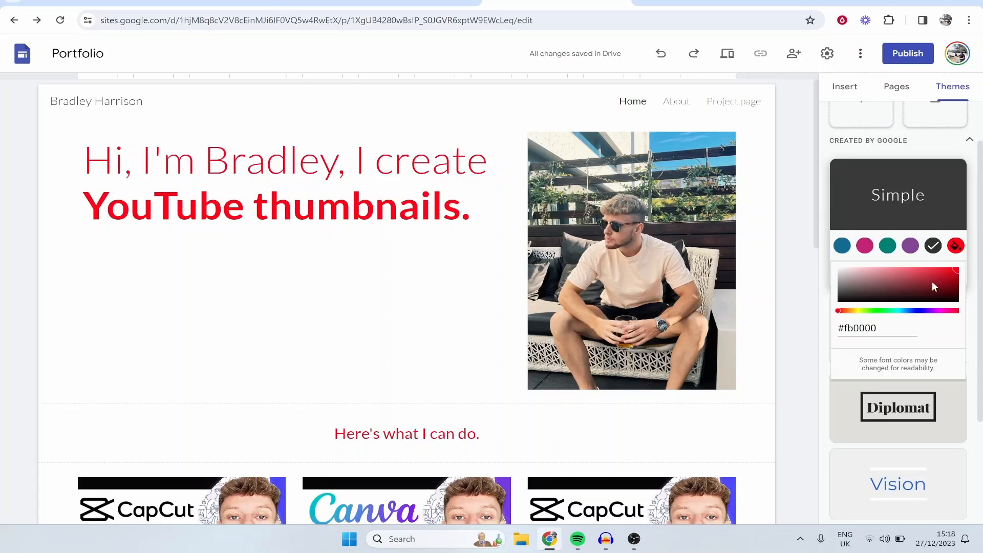
click(887, 247)
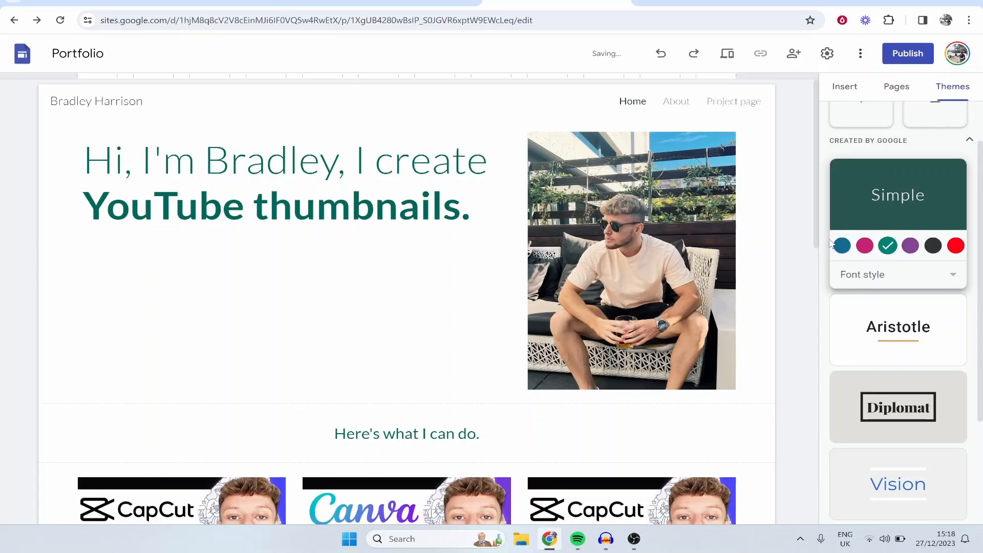
Step: Try the Level theme on the site with its light blue colour option
scroll(904, 318, down, 1)
scroll(889, 320, down, 2)
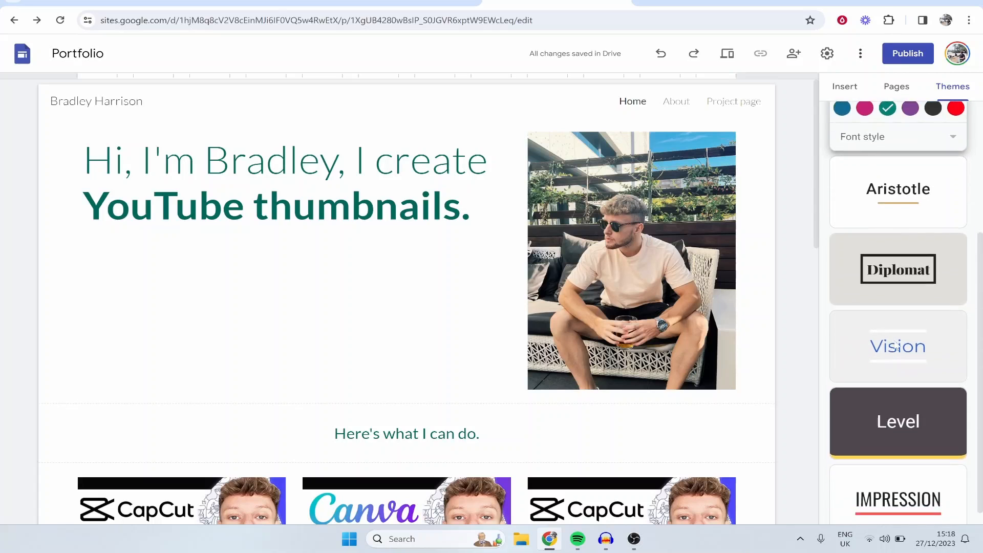
click(900, 402)
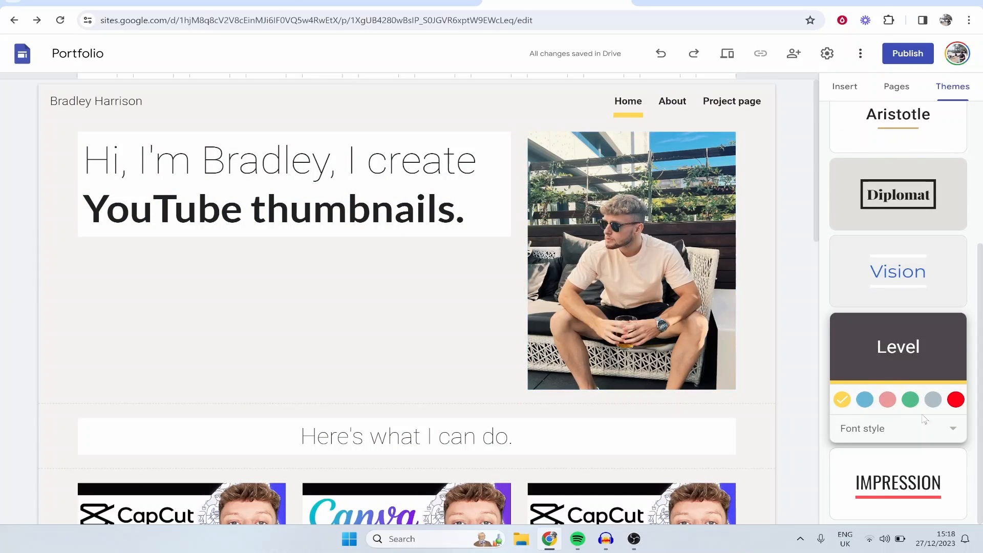
click(955, 399)
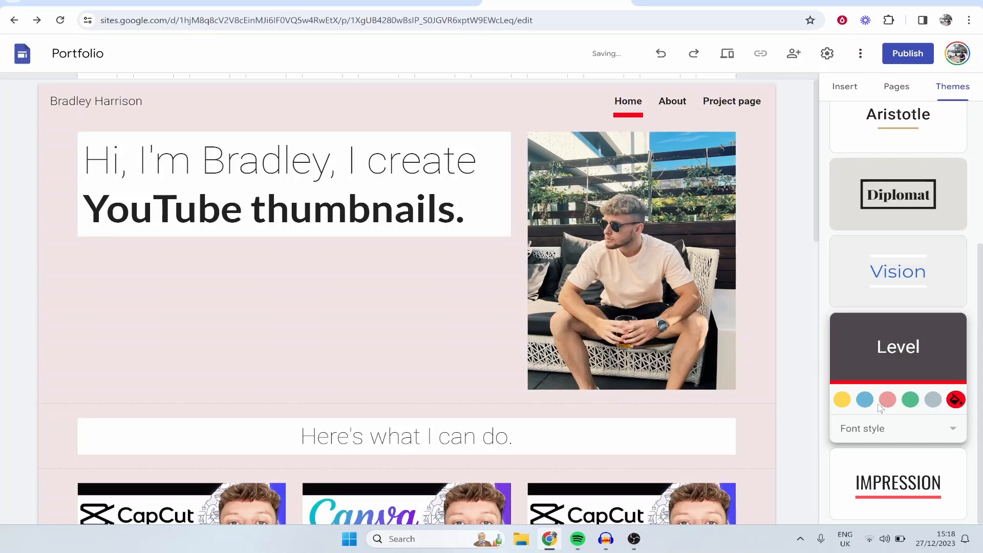
Step: Apply the Vision theme in pink and check how it looks across the whole home page
click(909, 283)
click(866, 322)
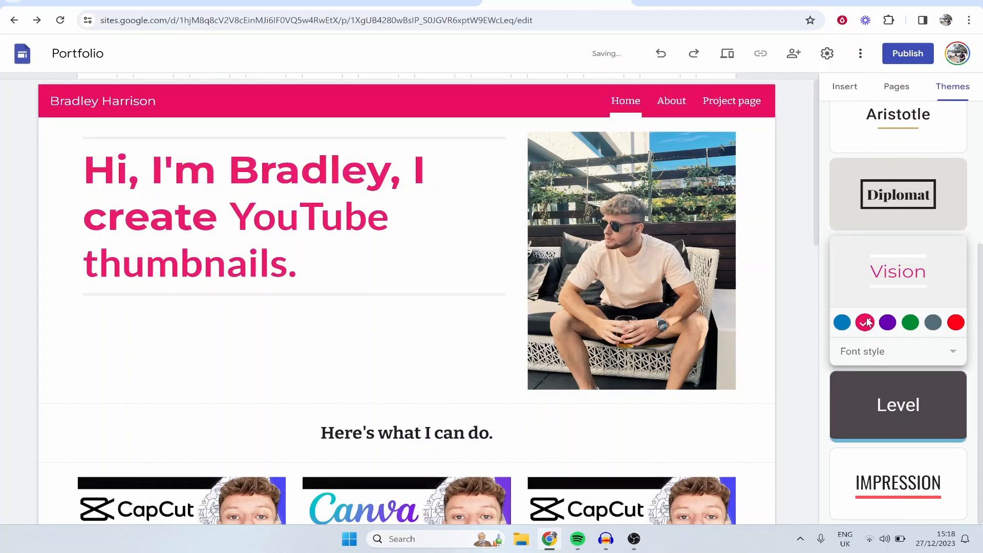
scroll(441, 178, down, 9)
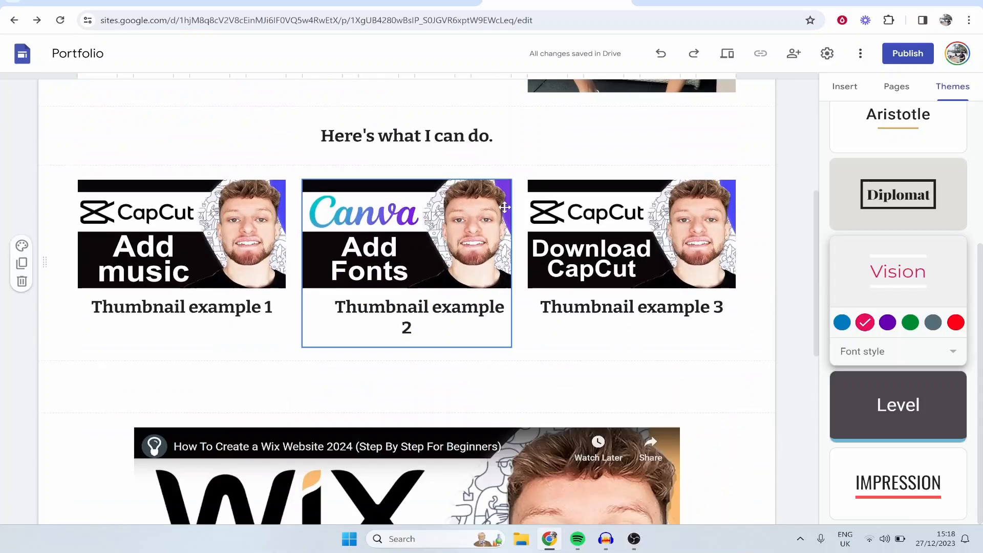
scroll(531, 244, down, 5)
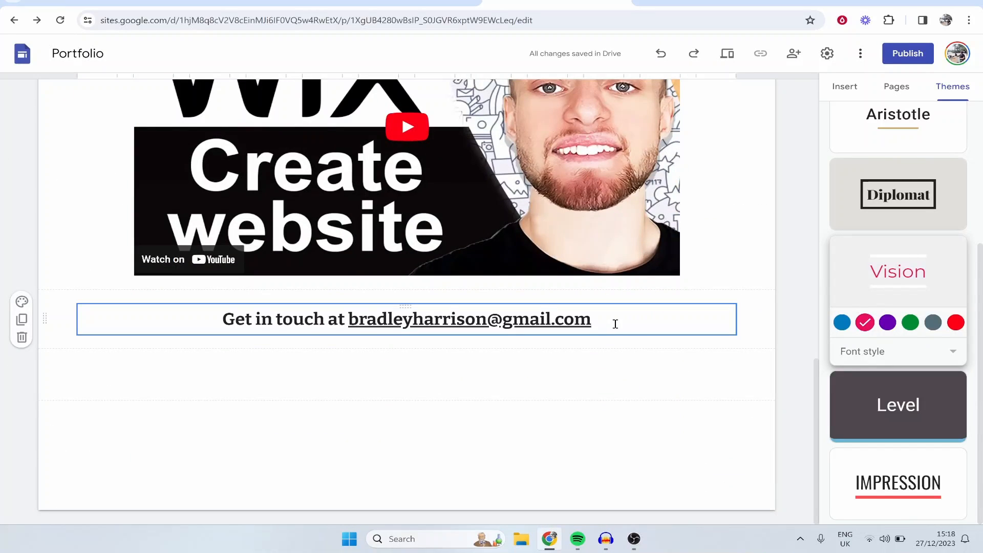
scroll(616, 324, up, 14)
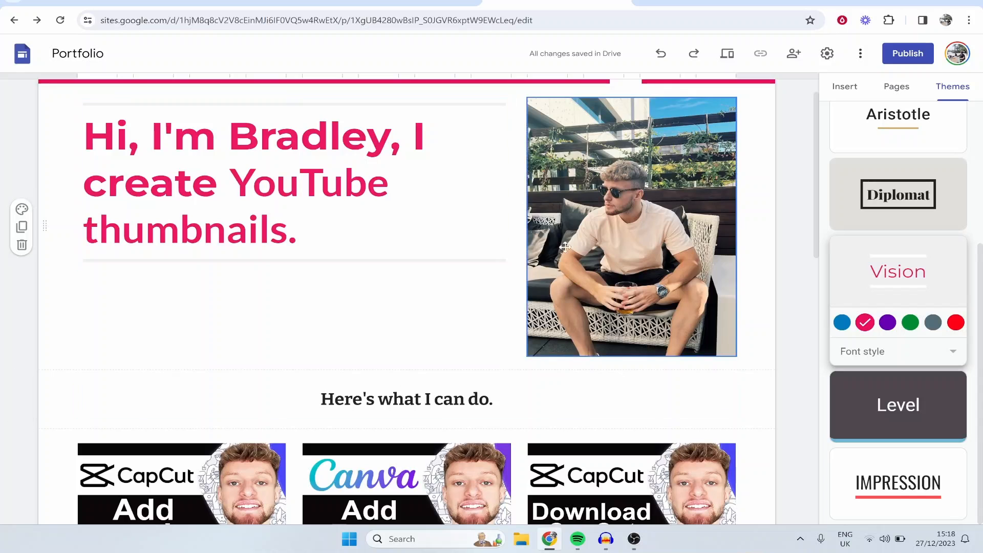
scroll(569, 236, up, 1)
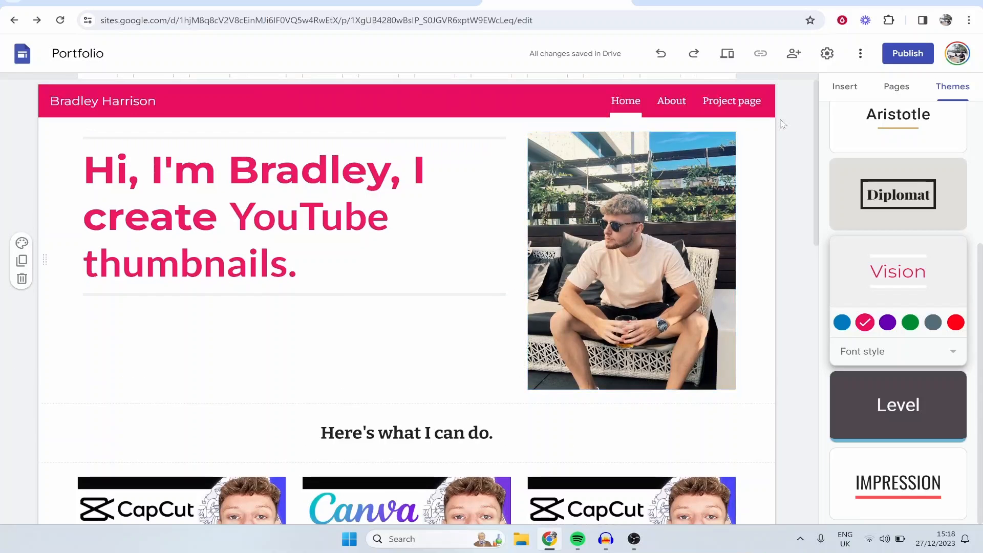
Step: Look at the About and Project page tabs of the site, and delete both pages
click(680, 102)
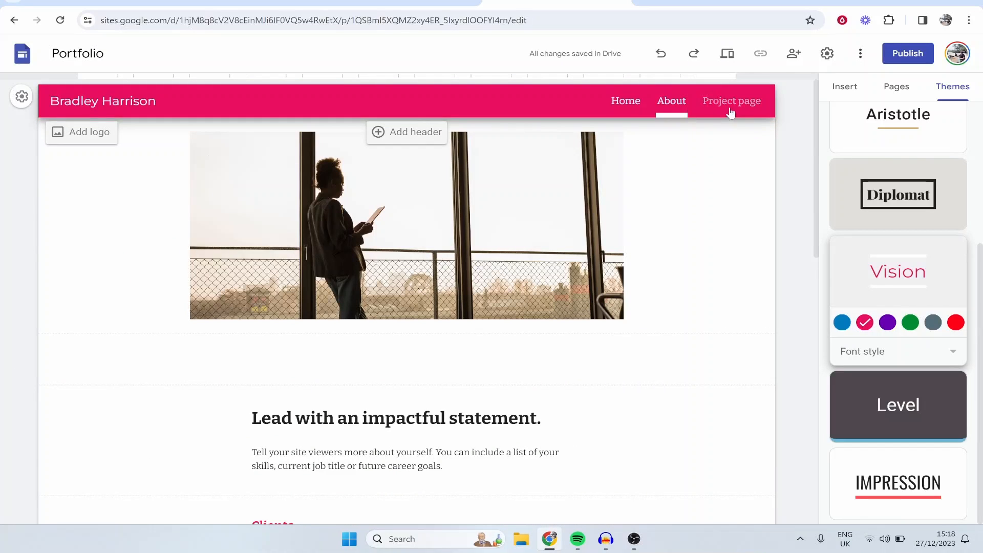
click(731, 102)
click(671, 105)
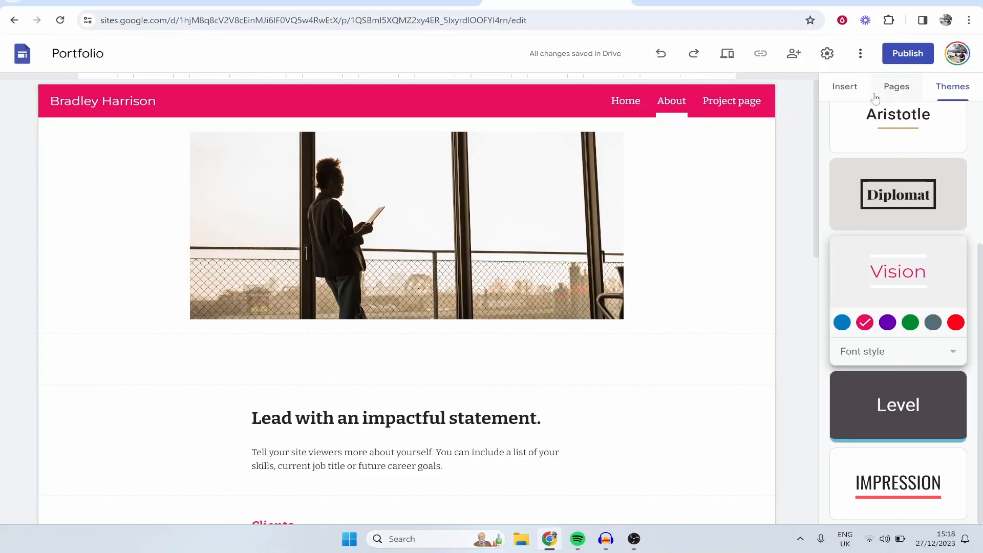
click(897, 86)
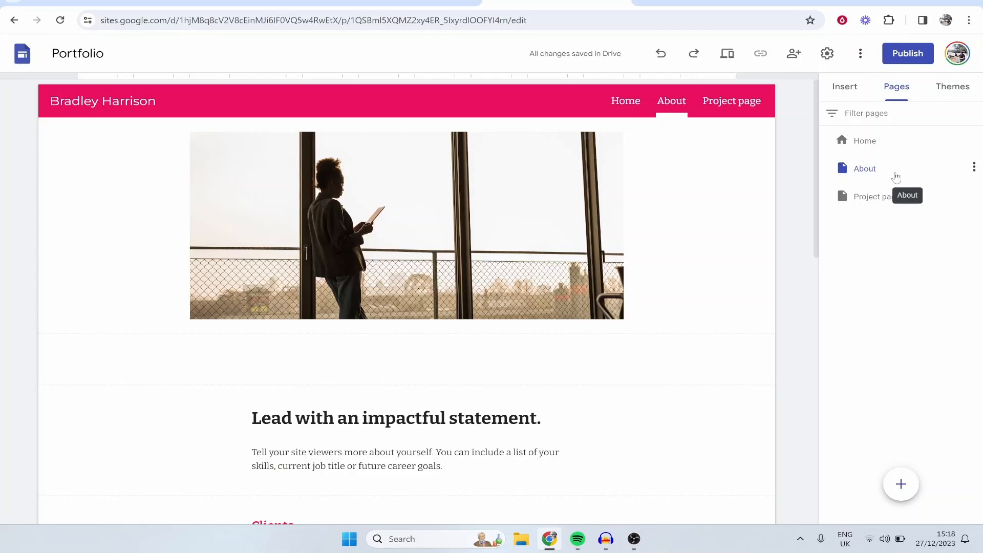
click(974, 168)
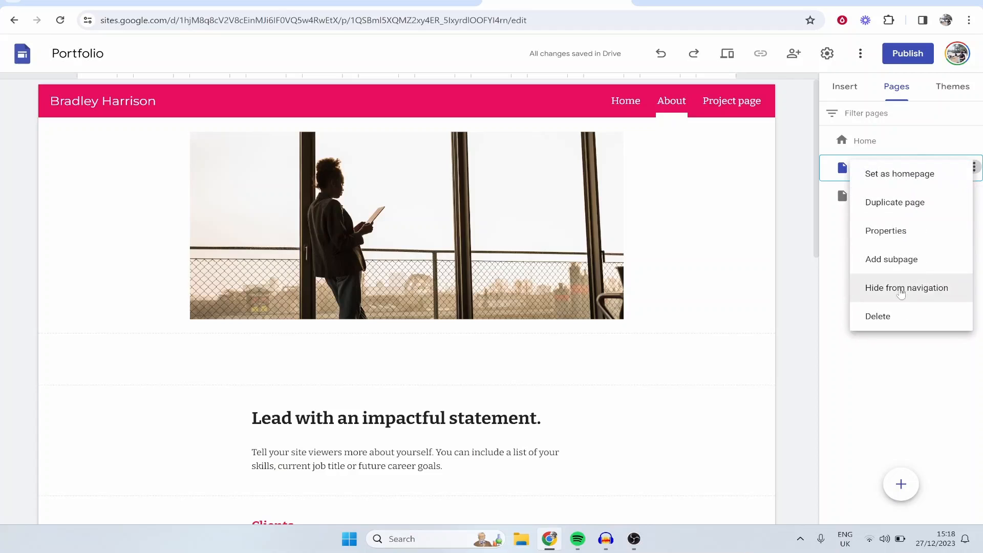
click(898, 320)
click(972, 170)
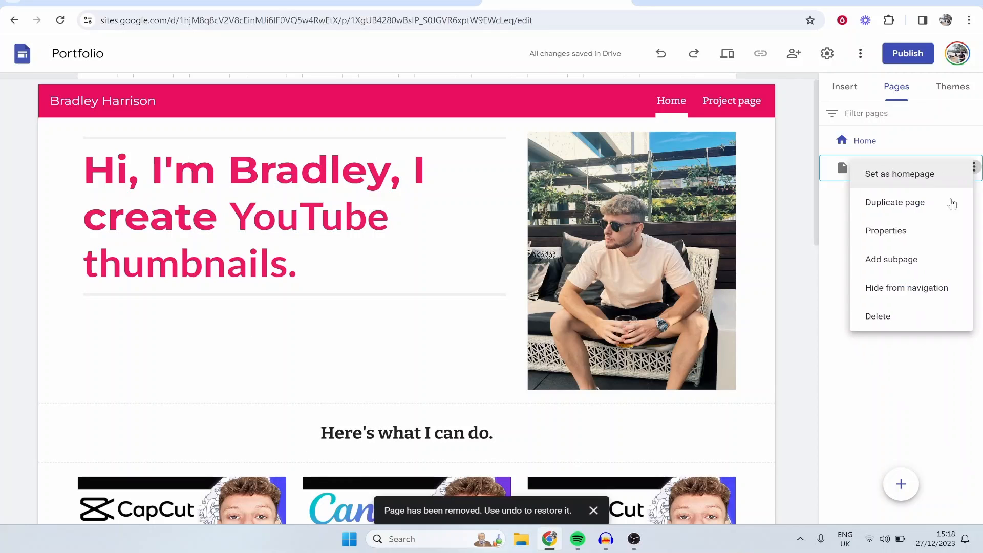
click(904, 316)
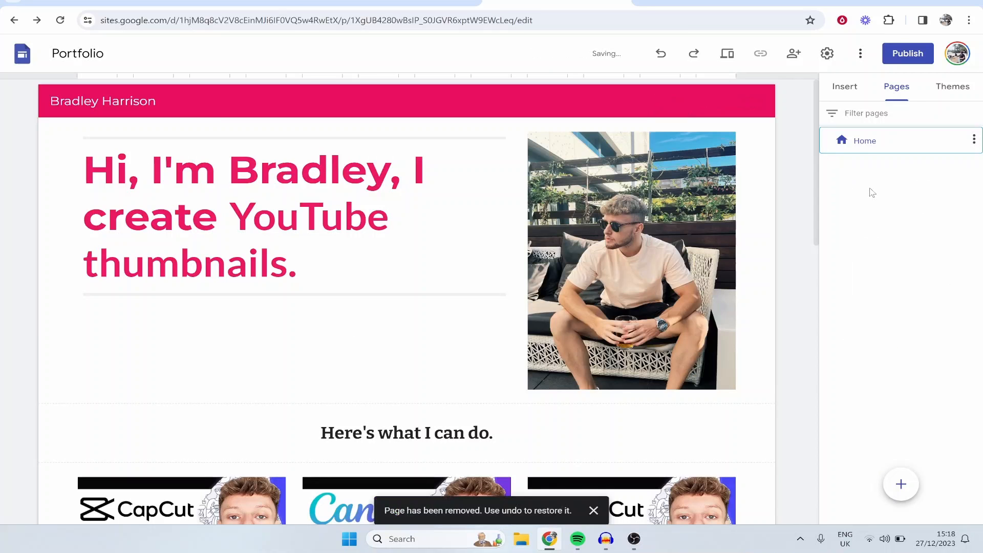
Step: Add a new page named Prices to the site
mouse_move(899, 483)
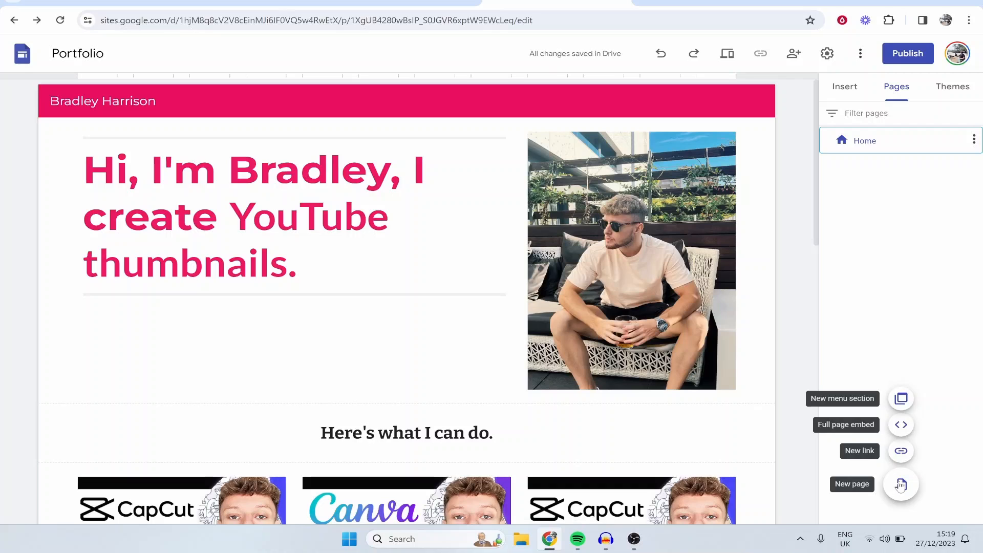
click(900, 486)
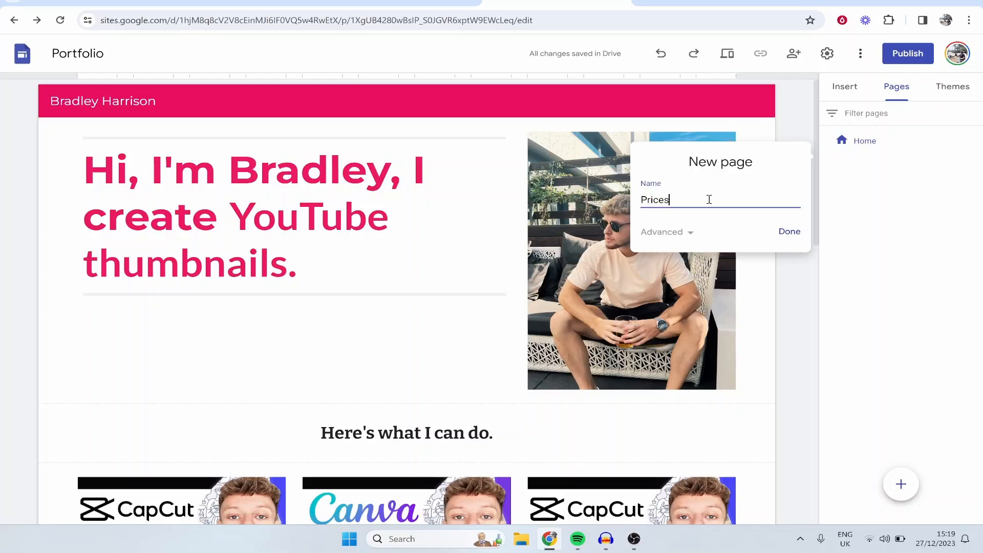
click(789, 232)
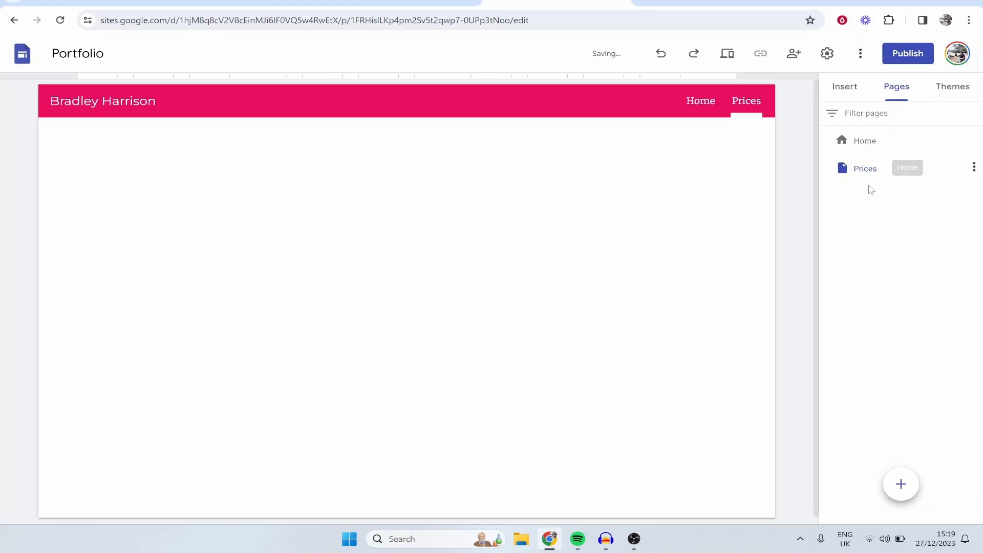
Step: Insert an empty text box and, below it, a content block with one image beside text on the Prices page
click(845, 87)
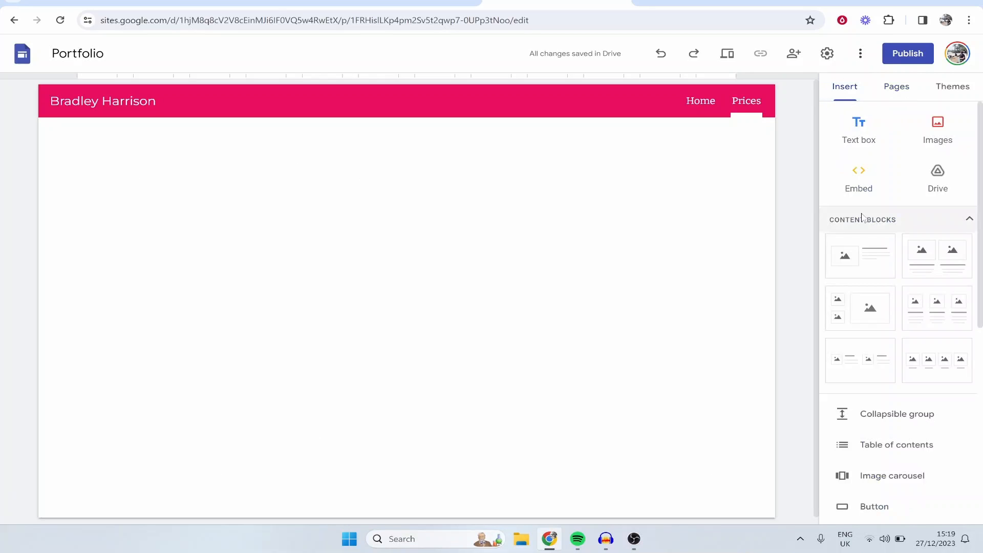
click(869, 133)
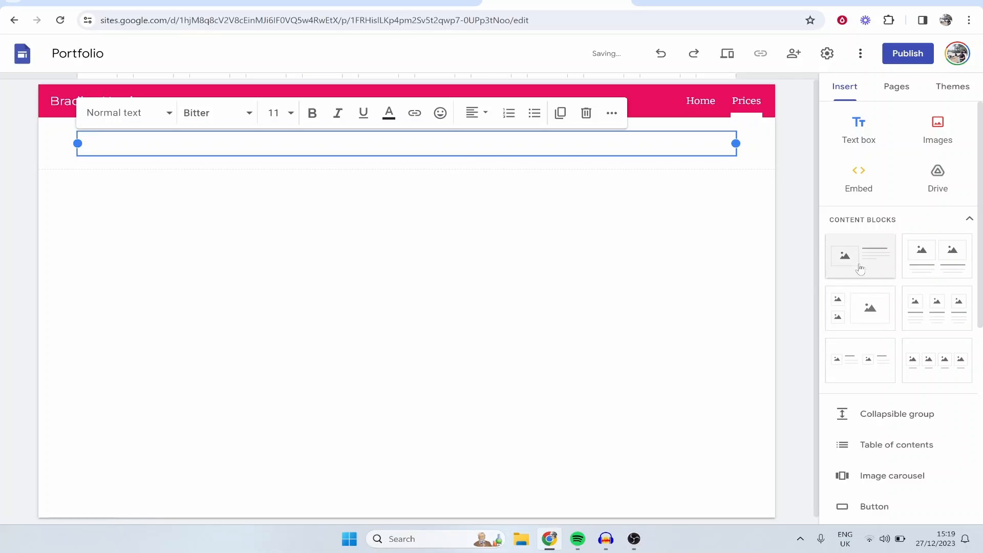
drag(860, 257, 228, 255)
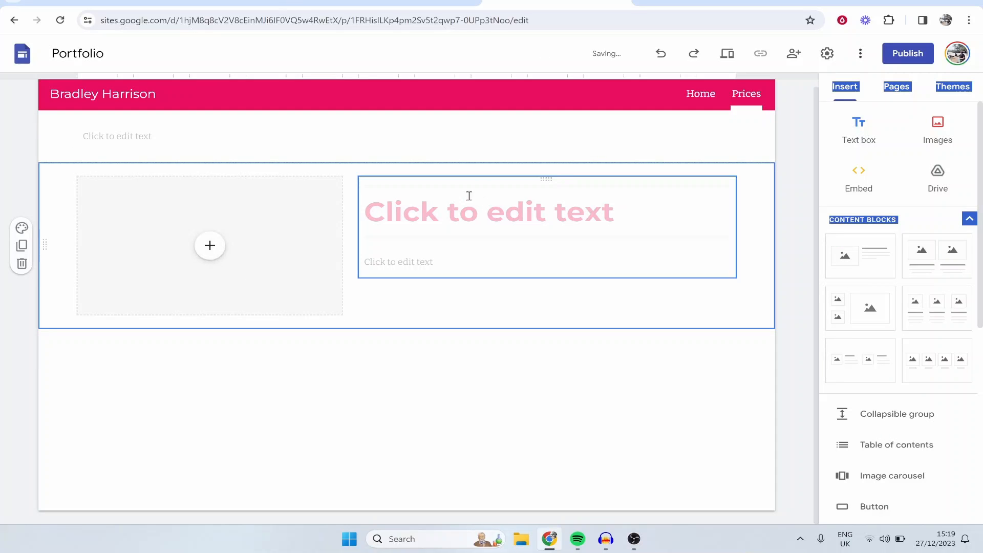
scroll(938, 275, down, 3)
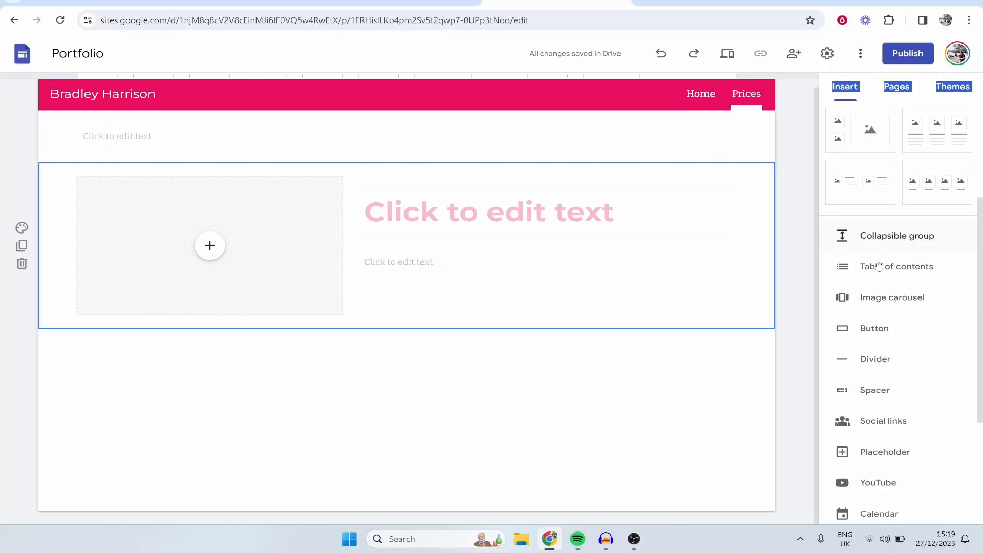
scroll(907, 283, up, 3)
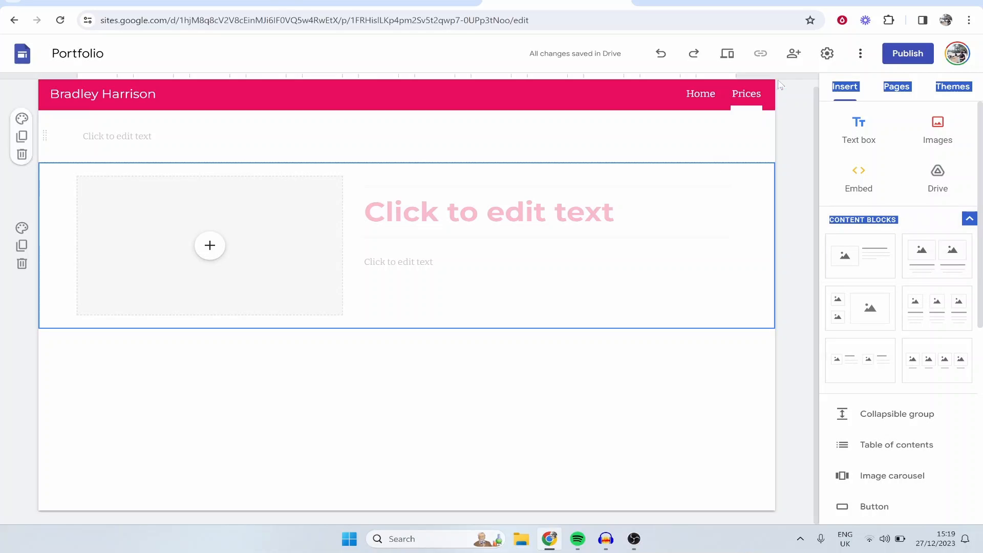
Step: Return to the home page and review its intro, thumbnail examples, embedded video and contact line
click(709, 97)
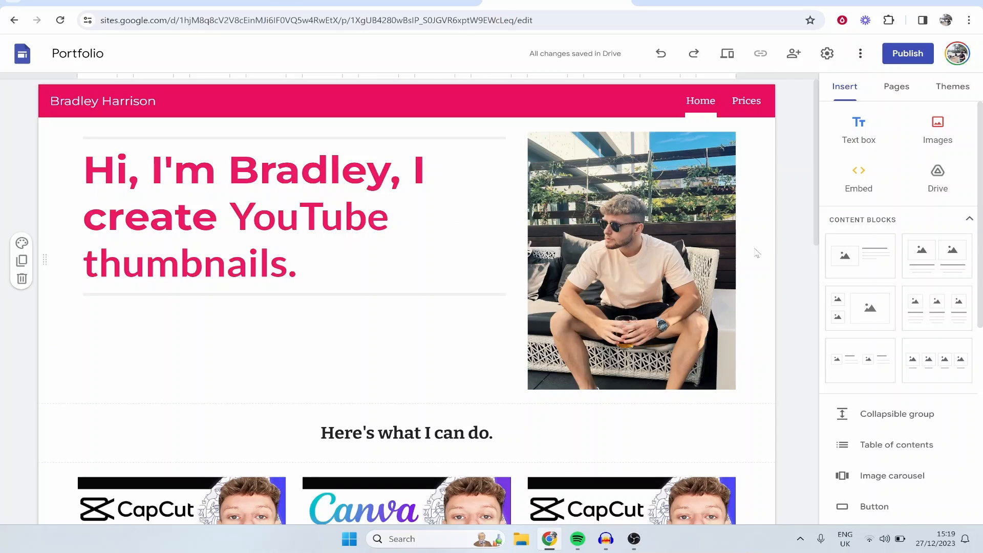
scroll(428, 224, down, 6)
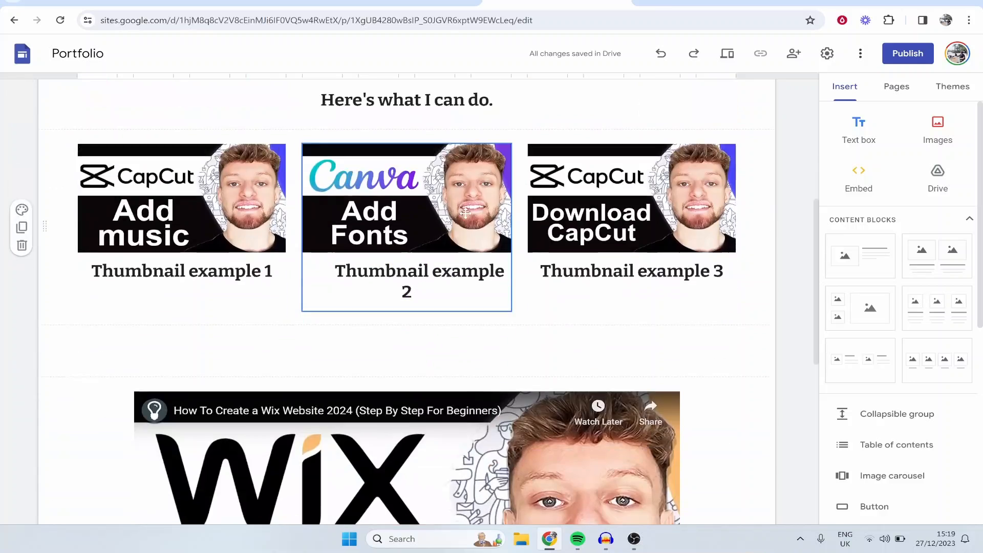
scroll(465, 213, down, 6)
scroll(480, 229, up, 3)
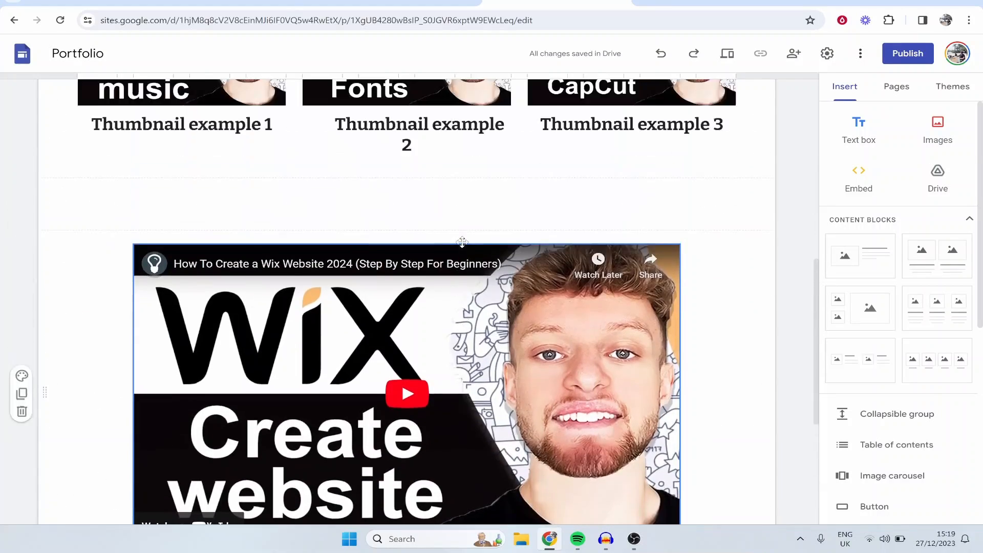
scroll(462, 242, up, 9)
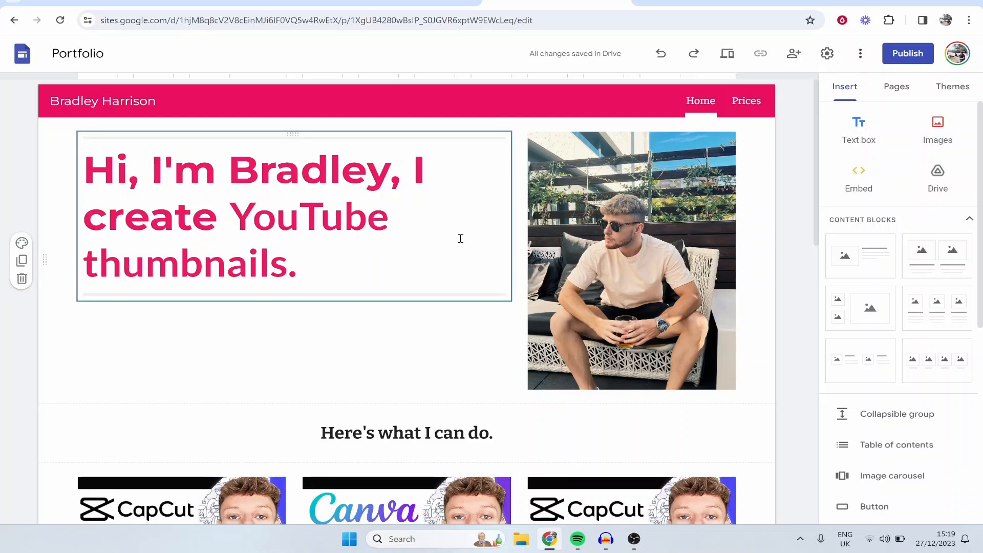
scroll(461, 239, down, 8)
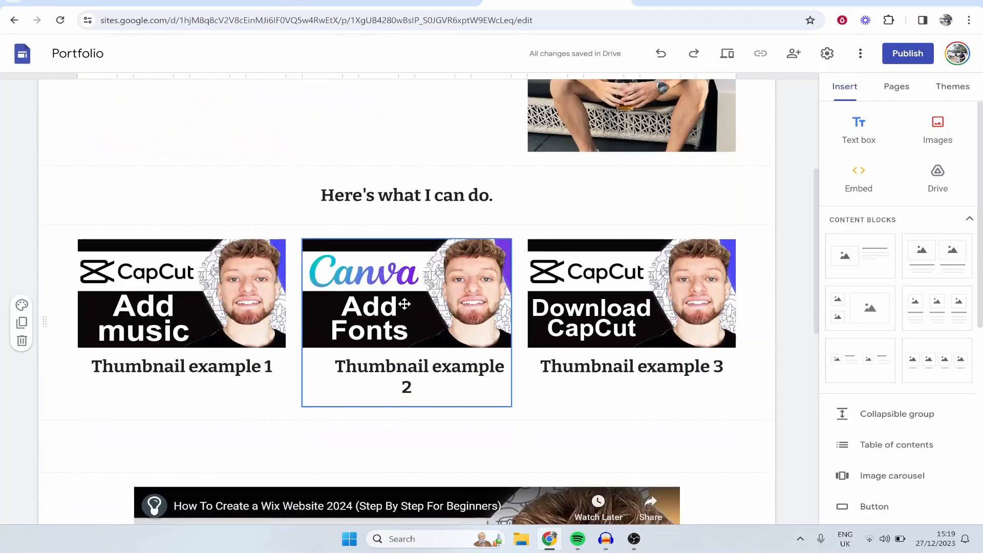
scroll(498, 438, down, 3)
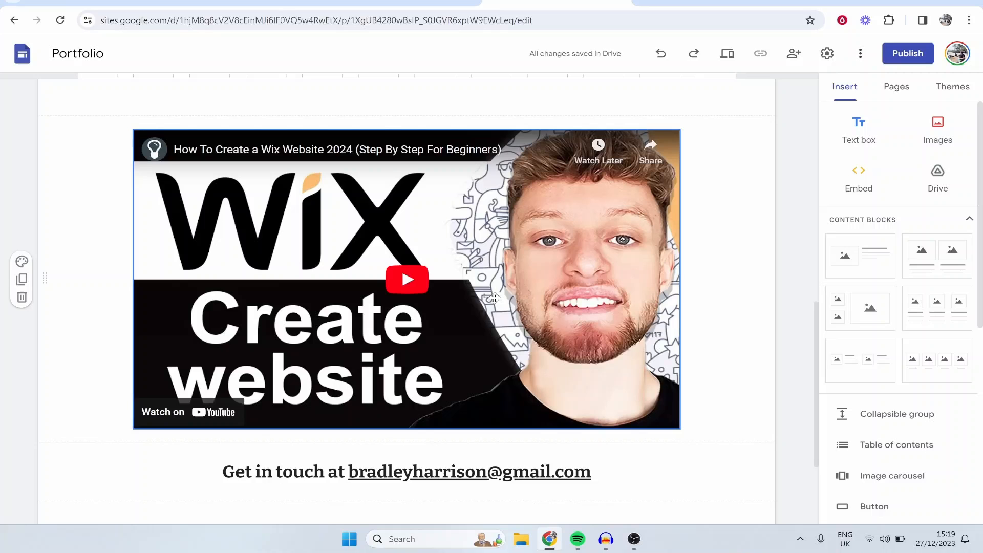
scroll(495, 298, up, 12)
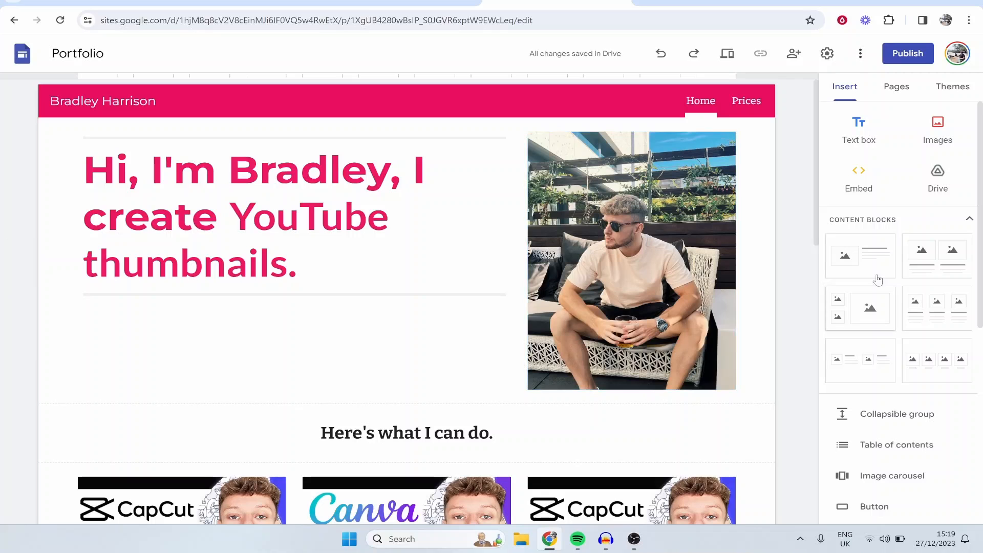
Step: Publish the site to the web, using the site owner's hyphenated full name as the web address
click(912, 54)
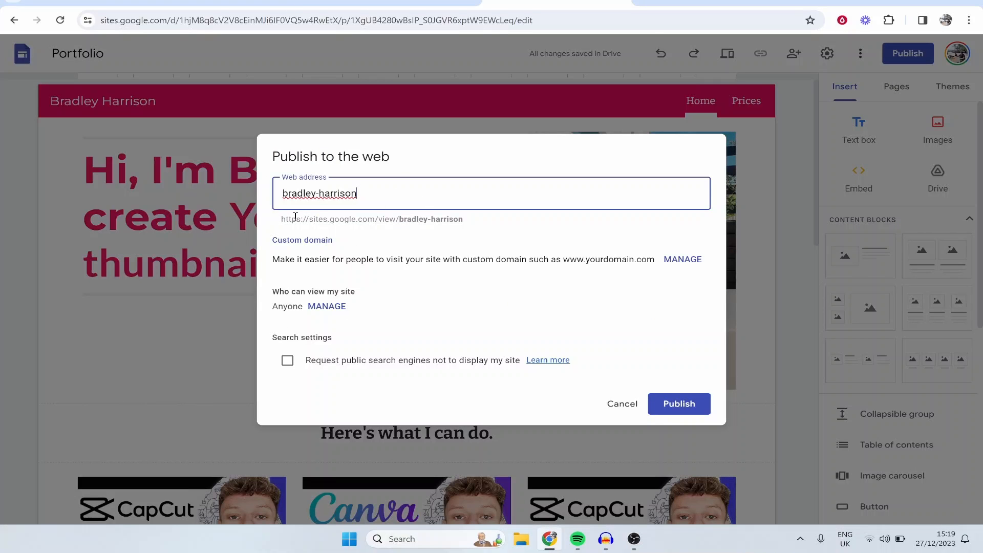
drag(280, 220, 467, 221)
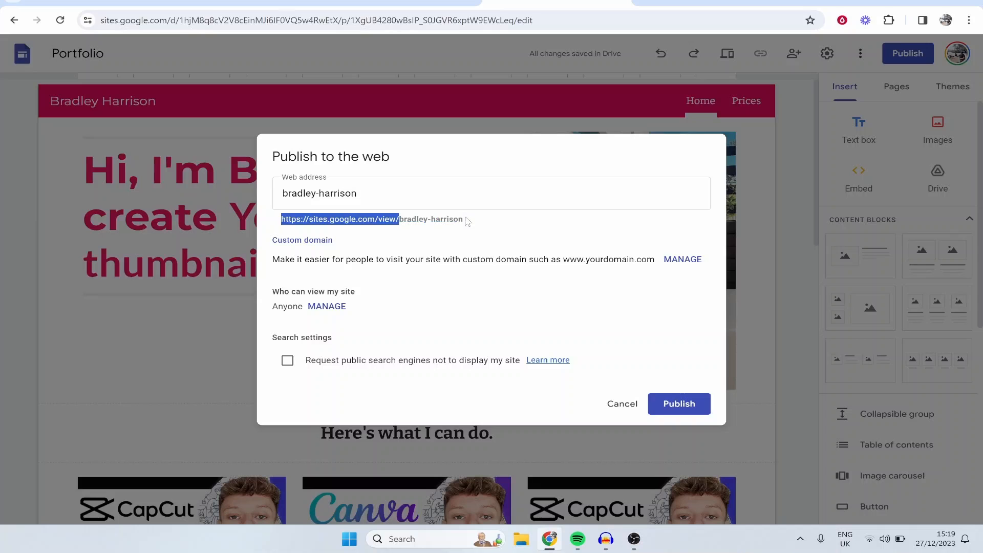
click(292, 241)
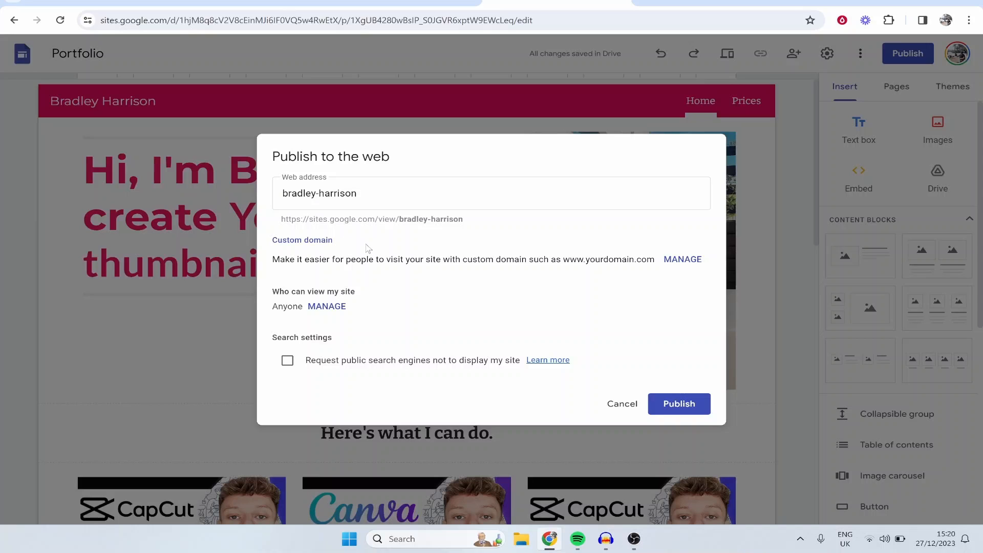
click(689, 407)
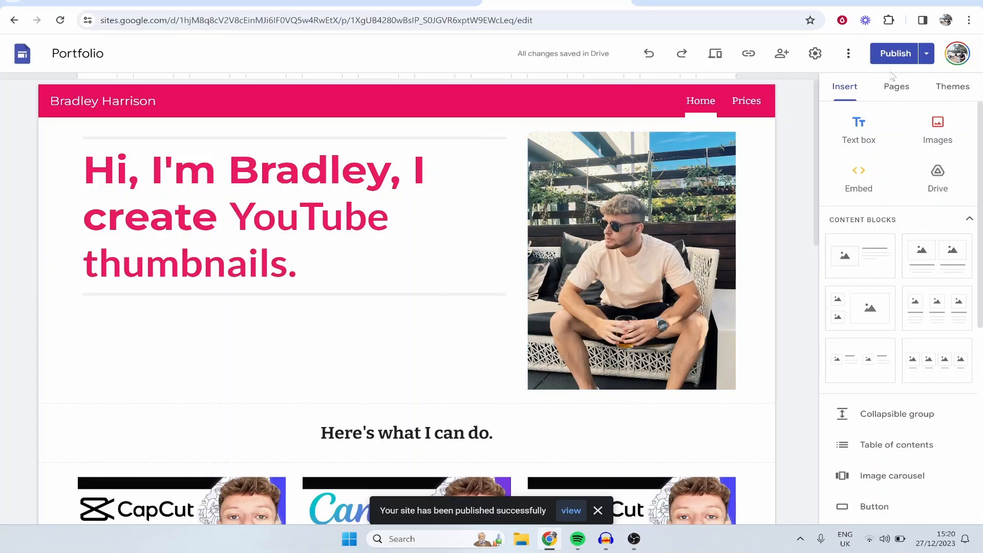
Step: Open the published site and check its home page from the intro down to the contact line
click(931, 54)
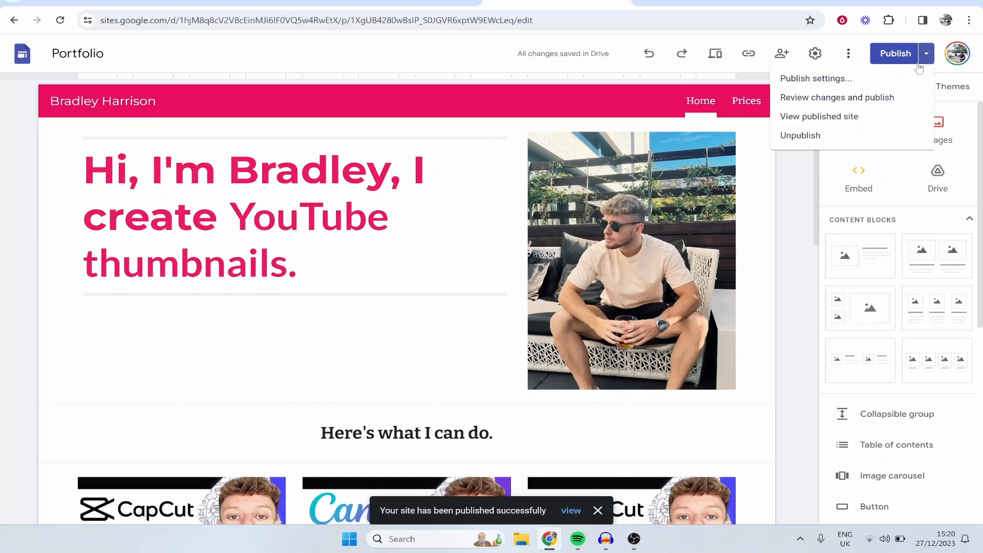
click(812, 116)
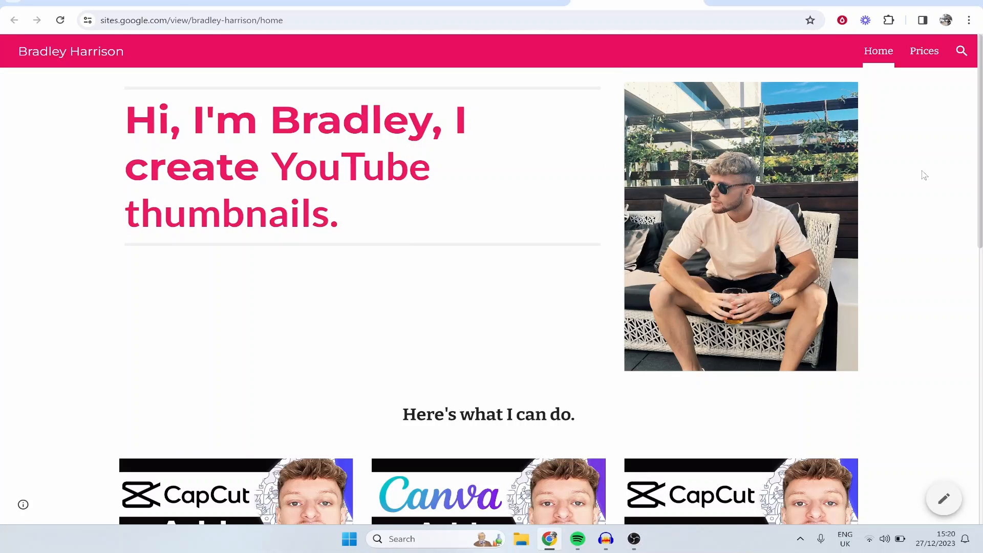
double_click(301, 163)
scroll(427, 169, down, 5)
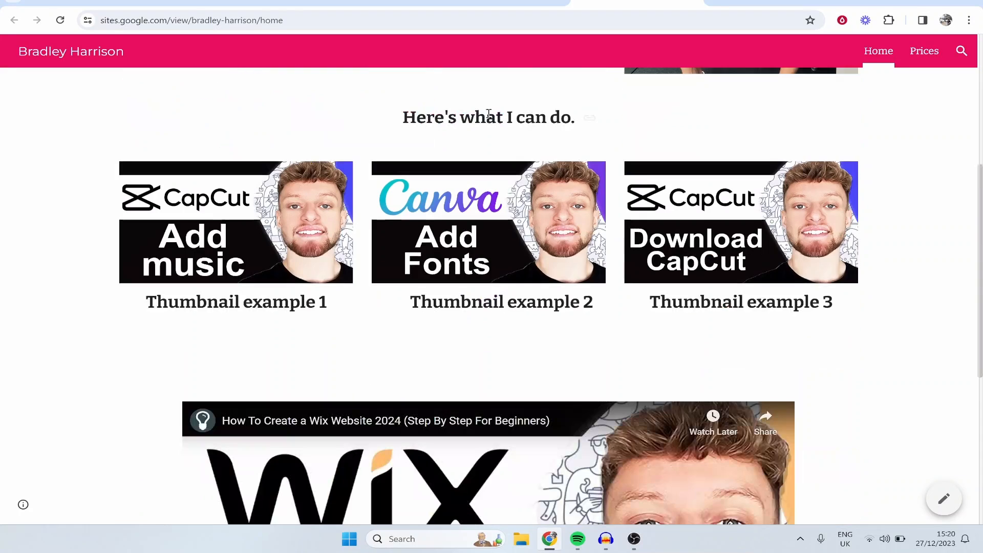
scroll(643, 233, down, 5)
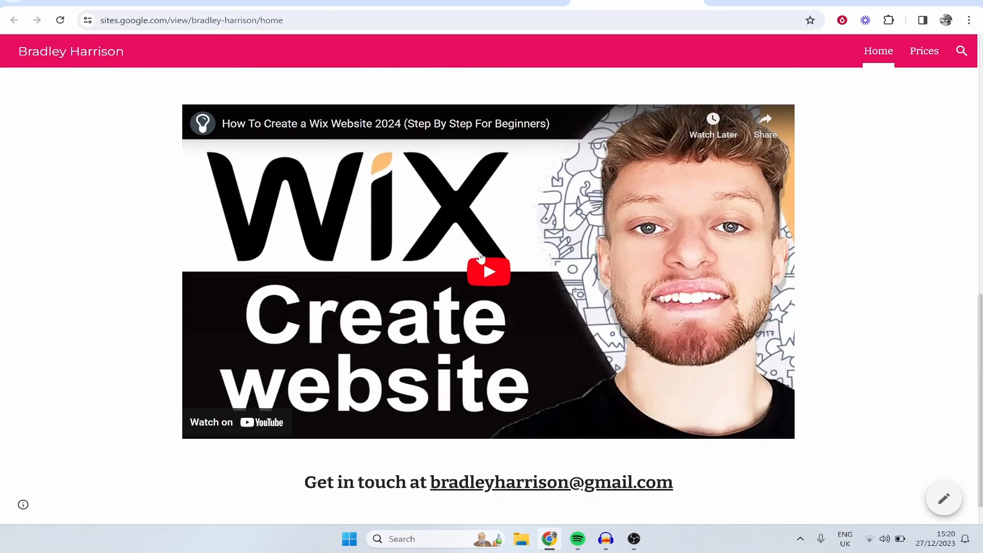
scroll(631, 435, down, 1)
drag(685, 450, 191, 408)
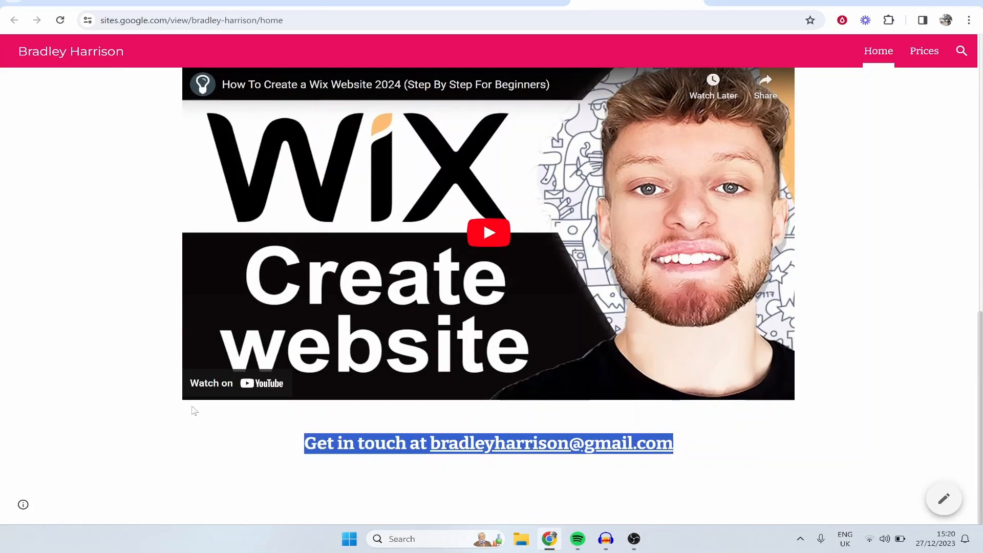
click(199, 435)
scroll(262, 218, up, 12)
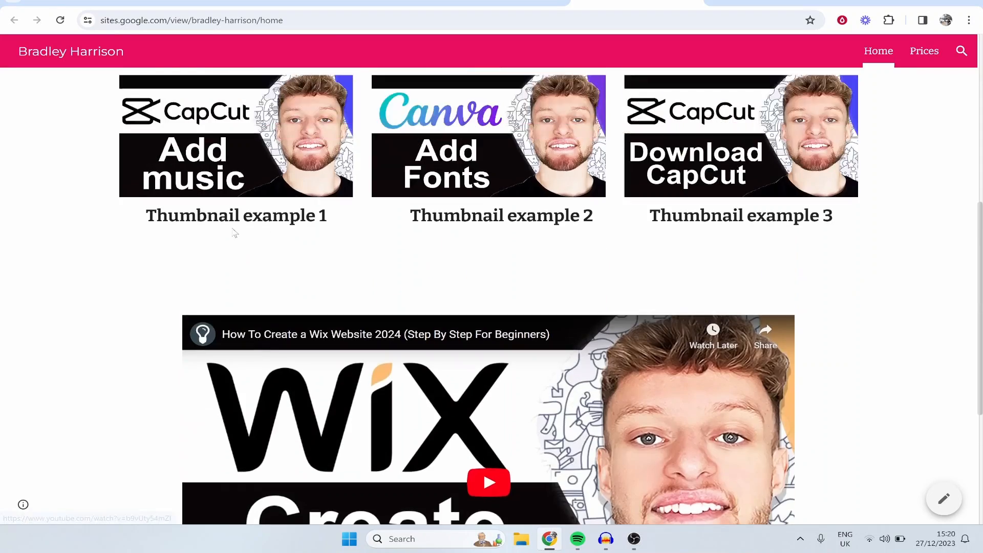